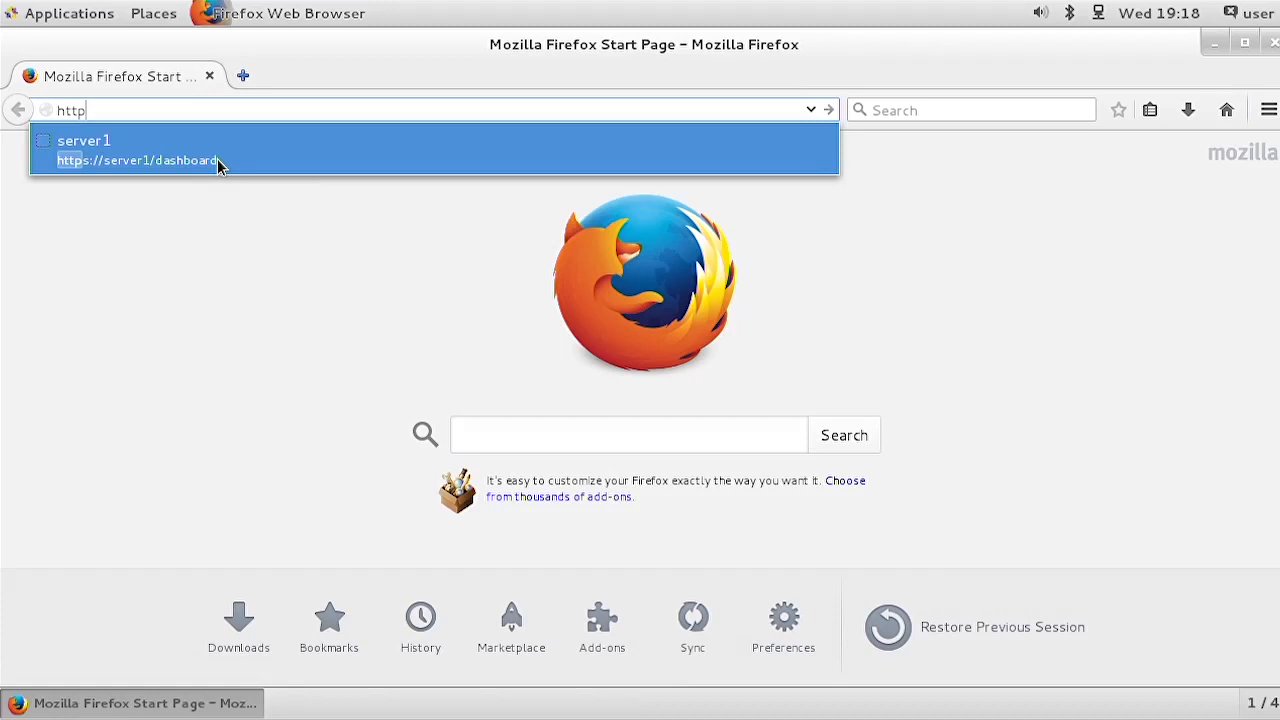
left_click(217, 159)
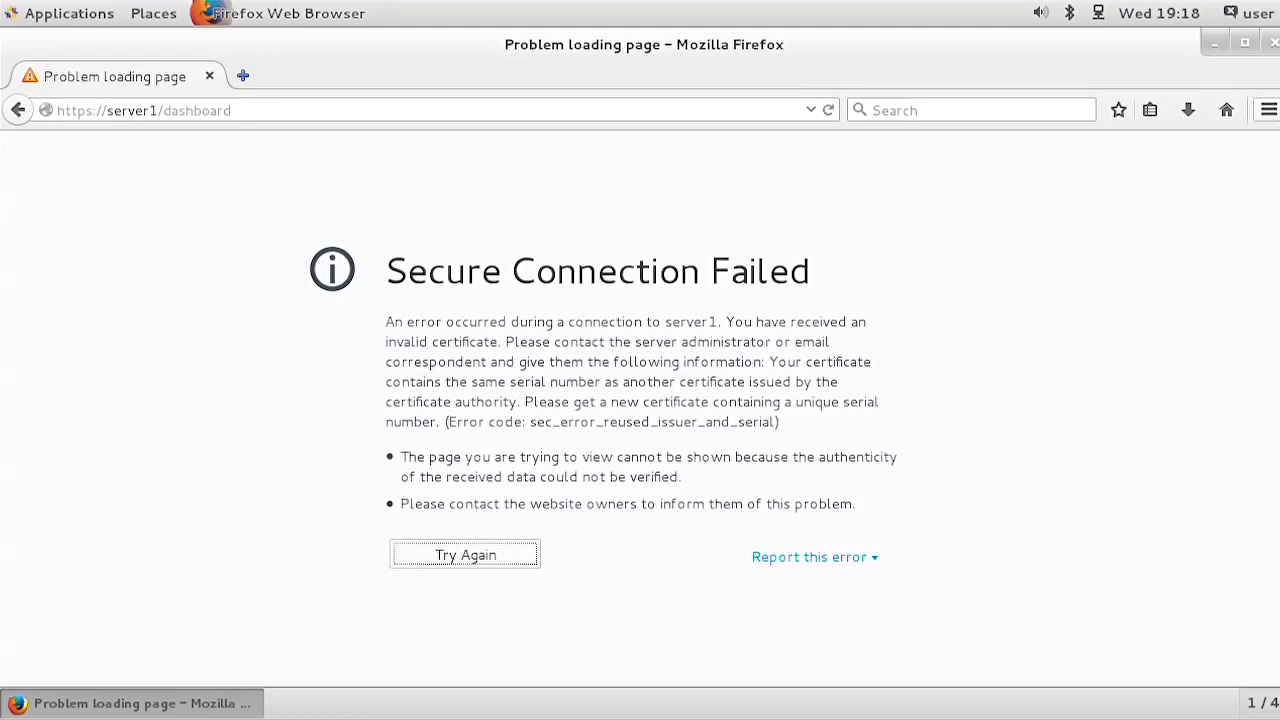
left_click(1266, 118)
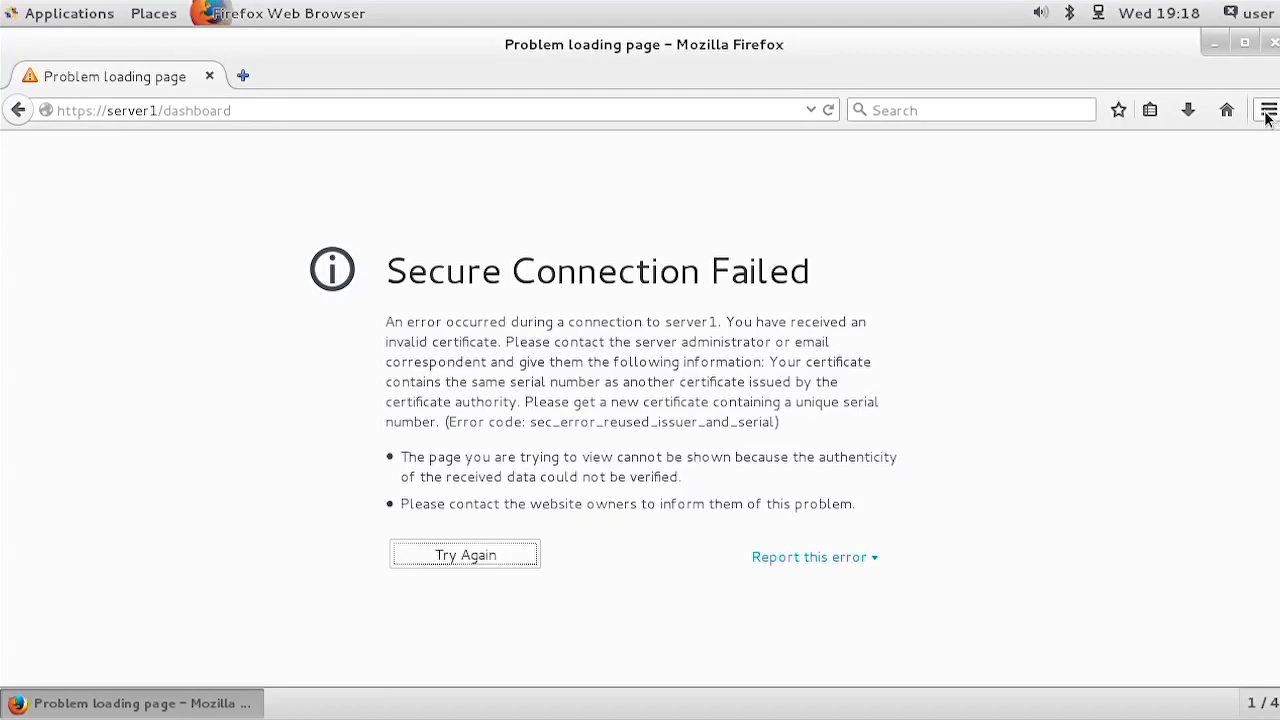
left_click(1266, 118)
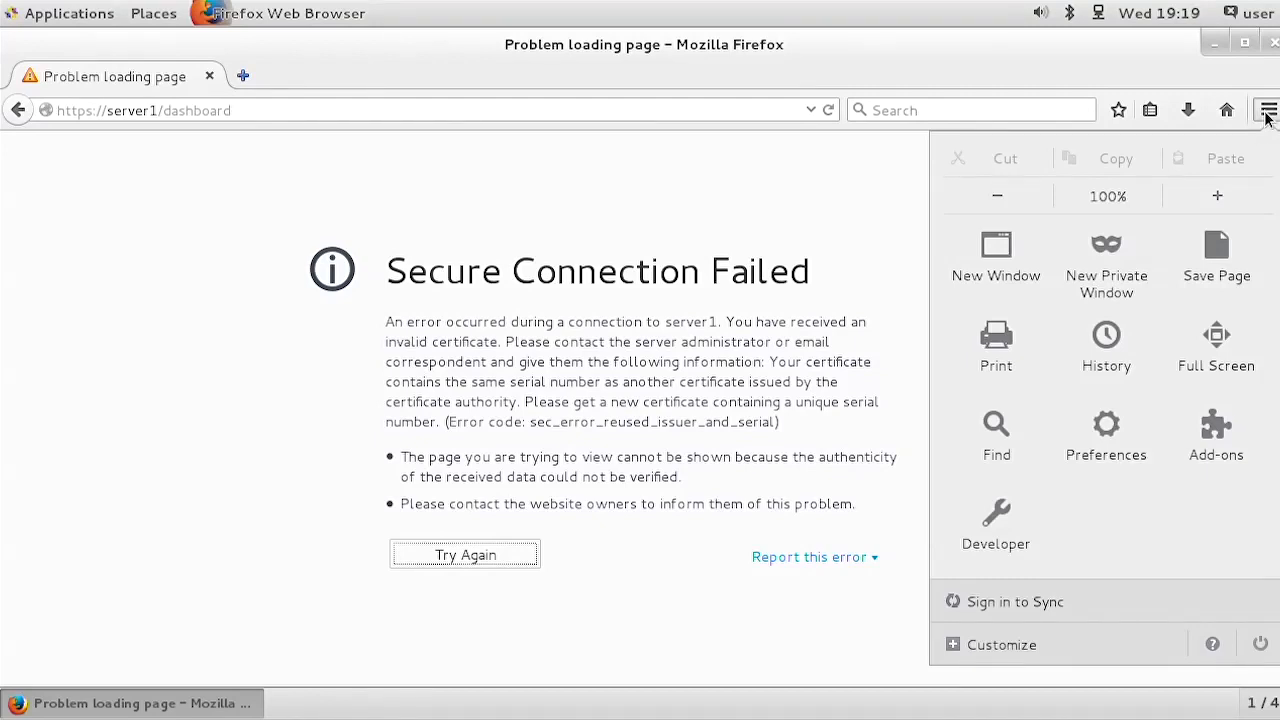
left_click(1106, 434)
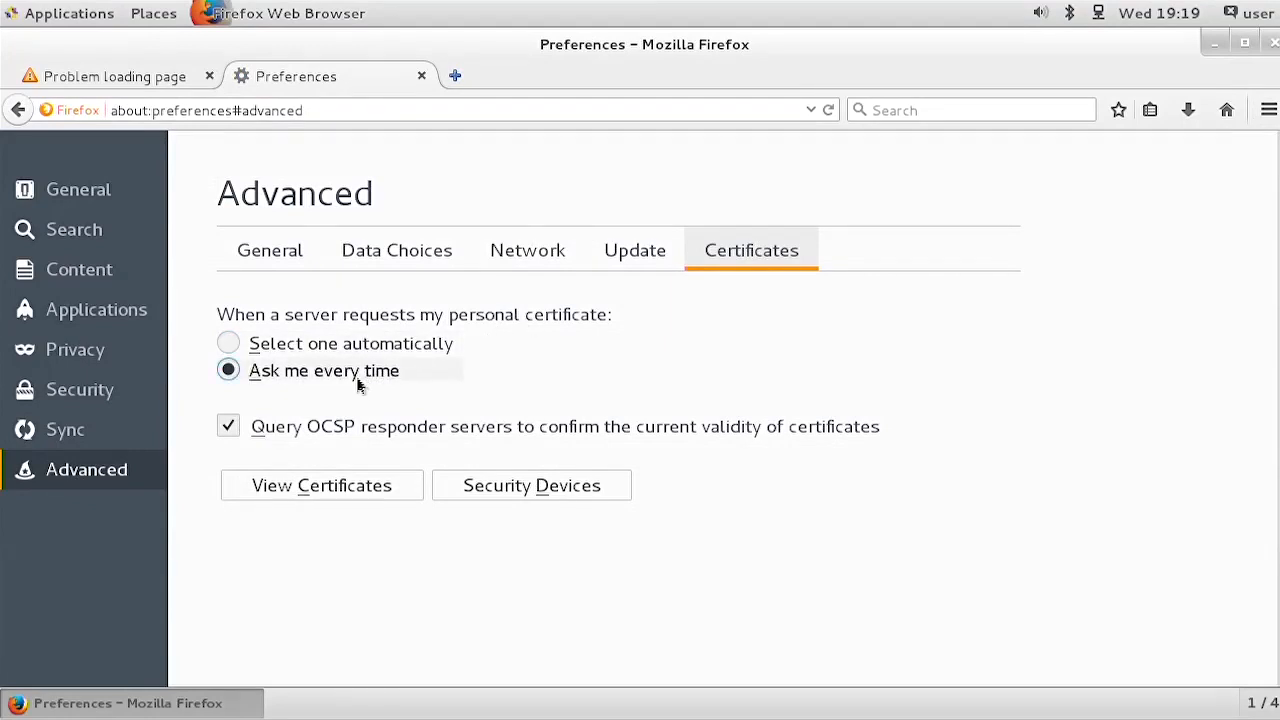
left_click(313, 488)
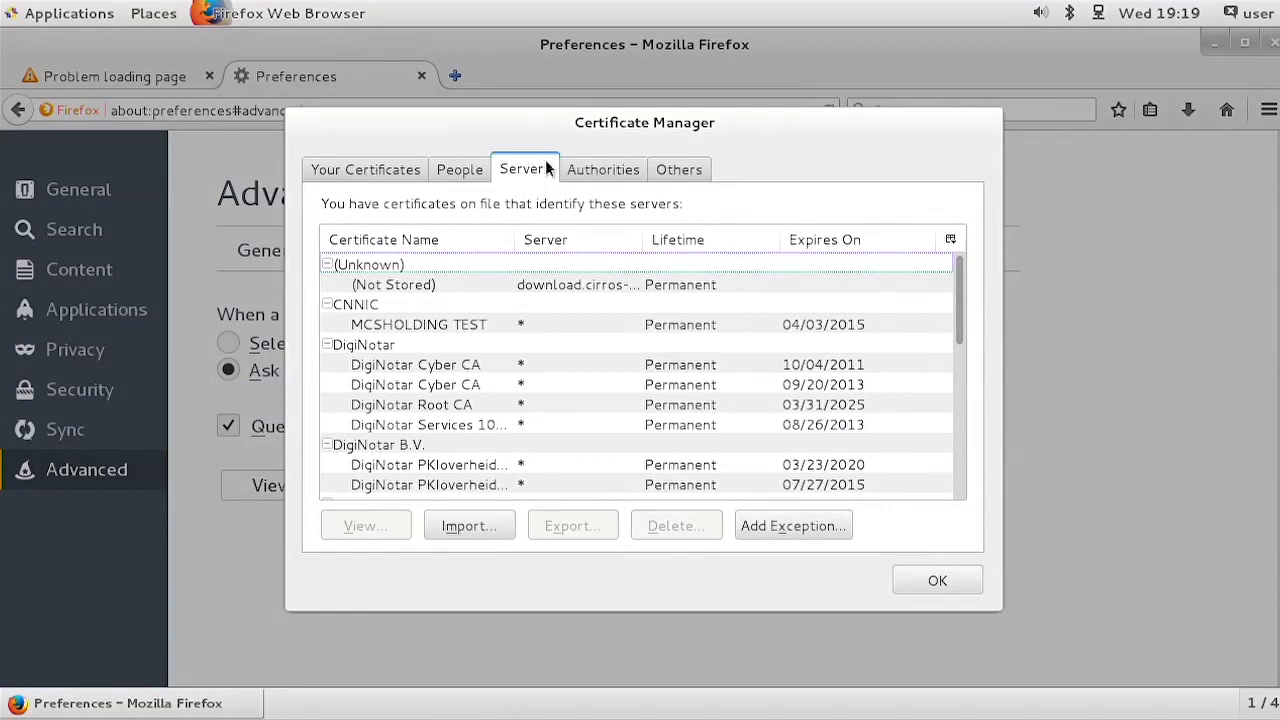
Step: Delete the openstack server certificate exceptions vnc/server1.example.com and dashboard/server1.example.com
left_click(956, 424)
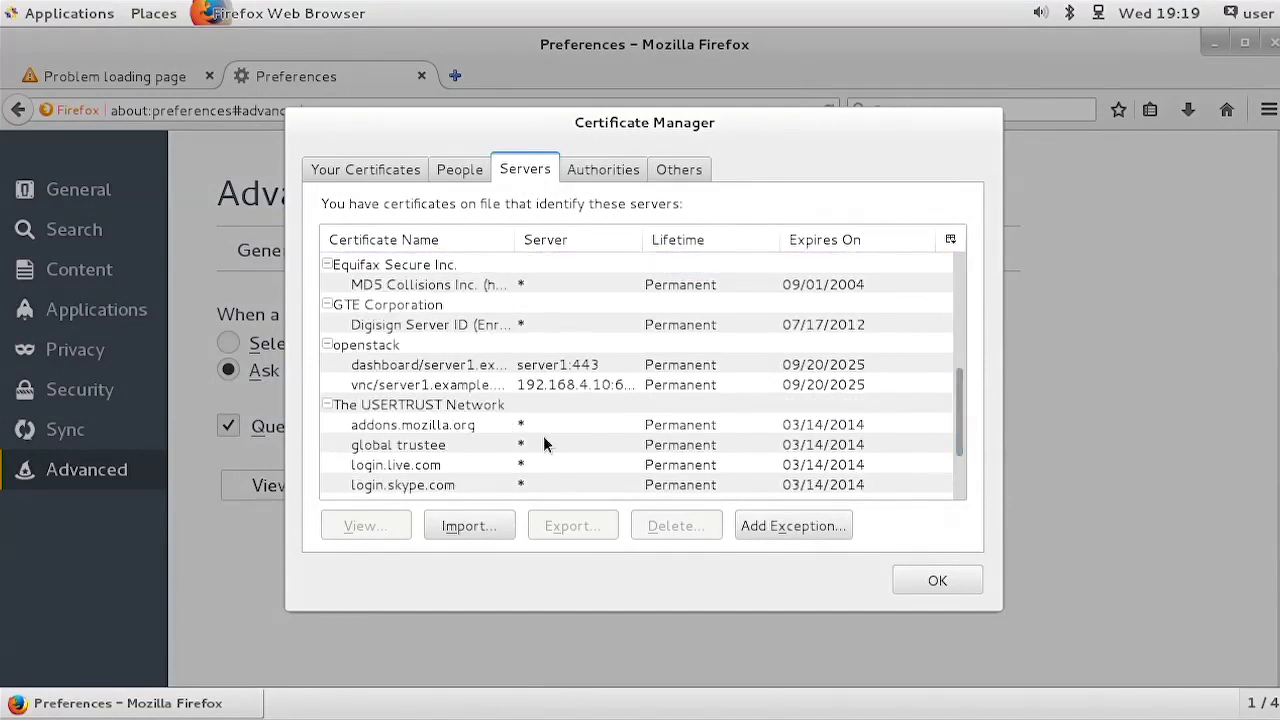
left_click(390, 346)
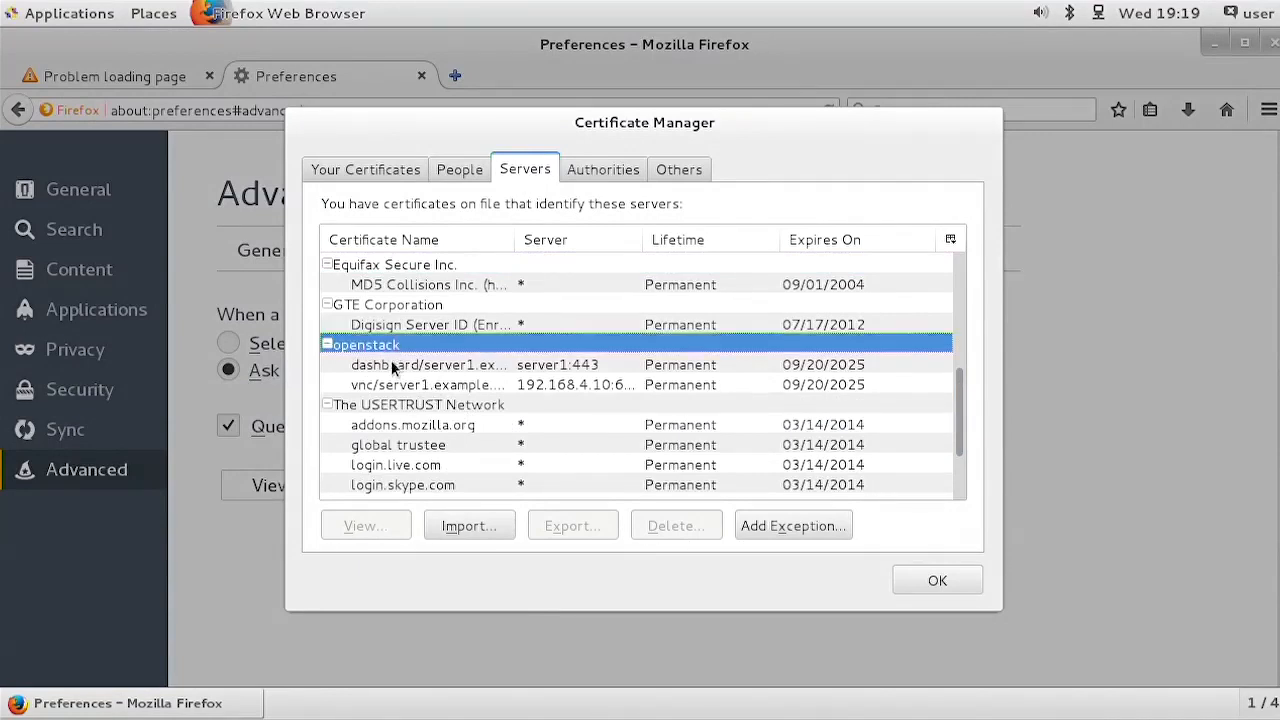
left_click(401, 385)
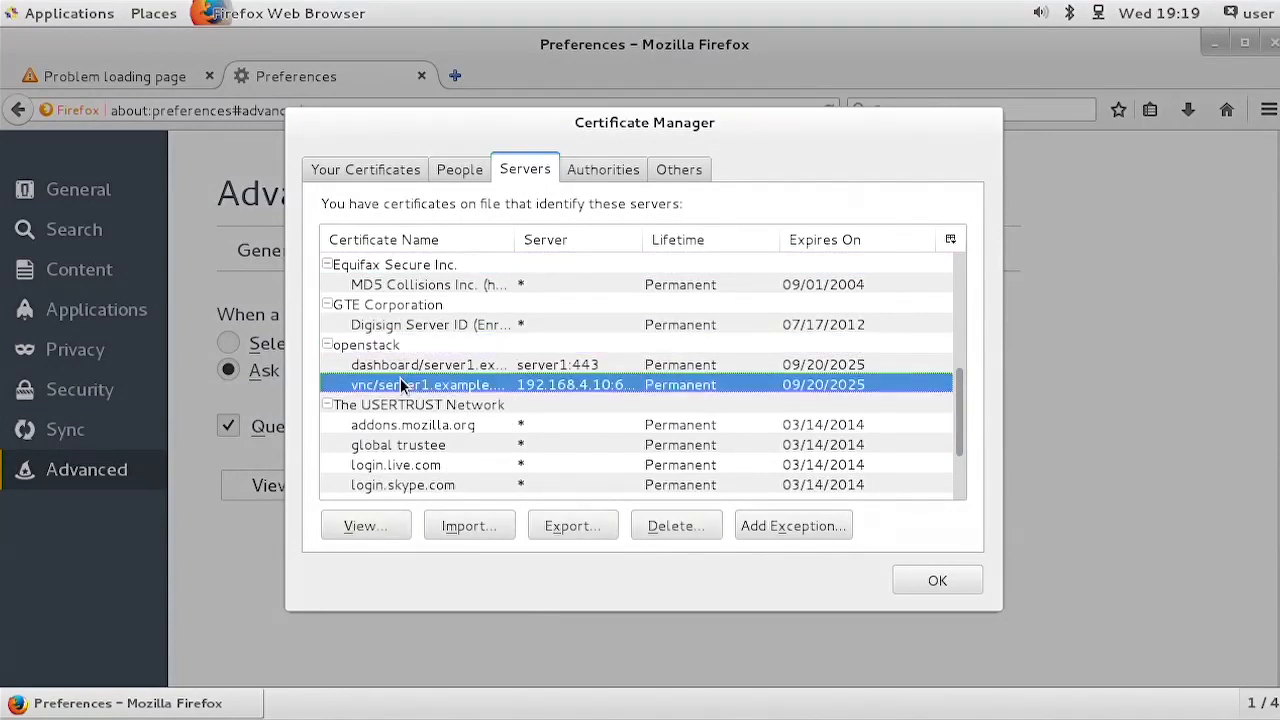
left_click(676, 526)
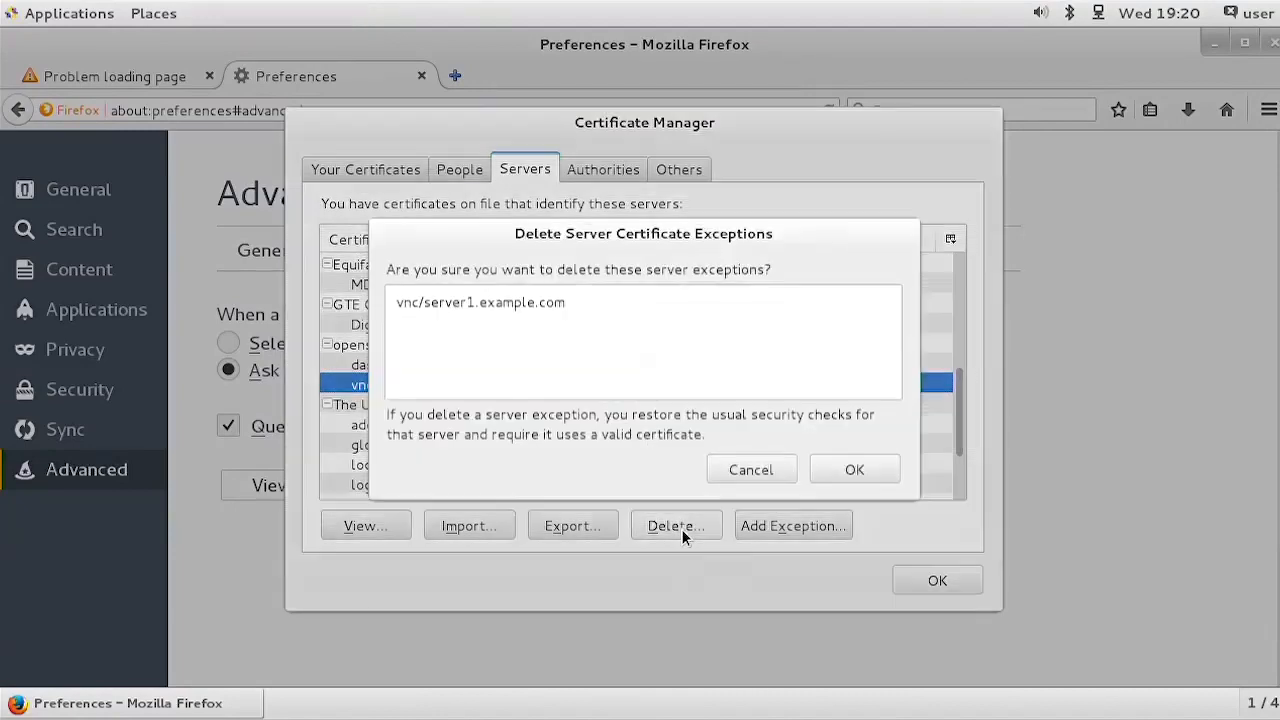
left_click(848, 470)
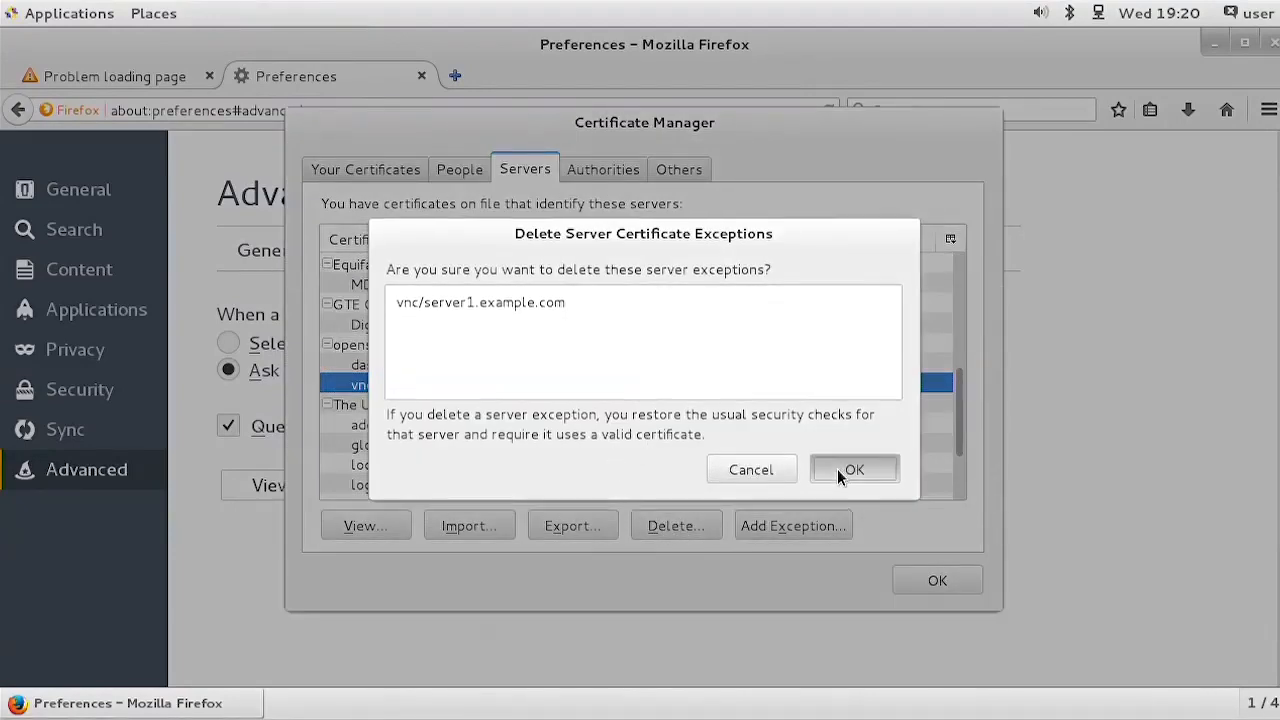
left_click(502, 365)
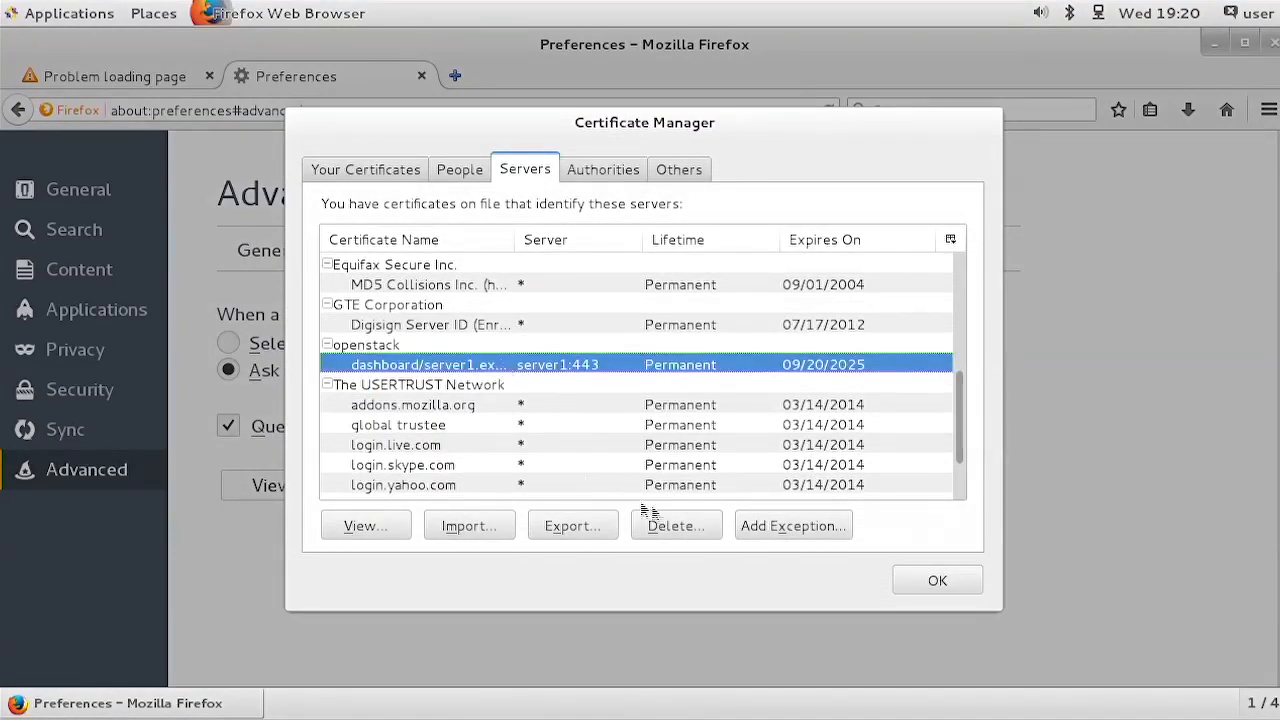
left_click(687, 535)
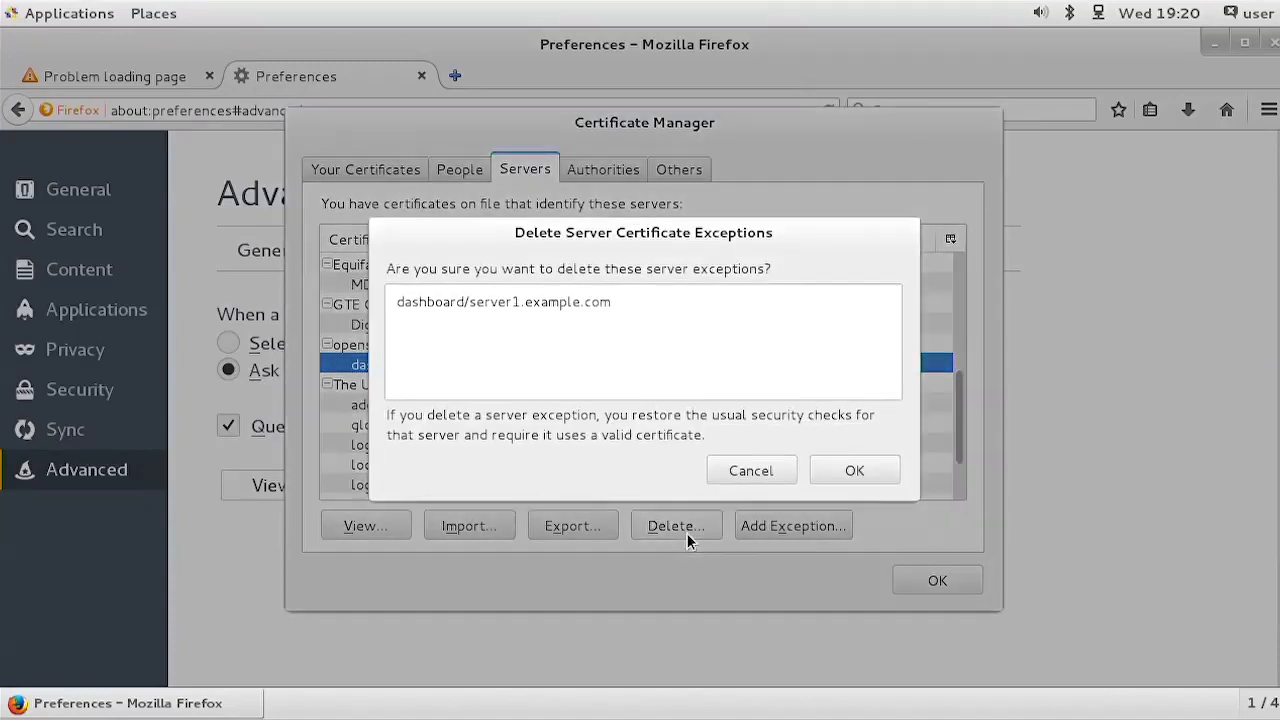
left_click(858, 467)
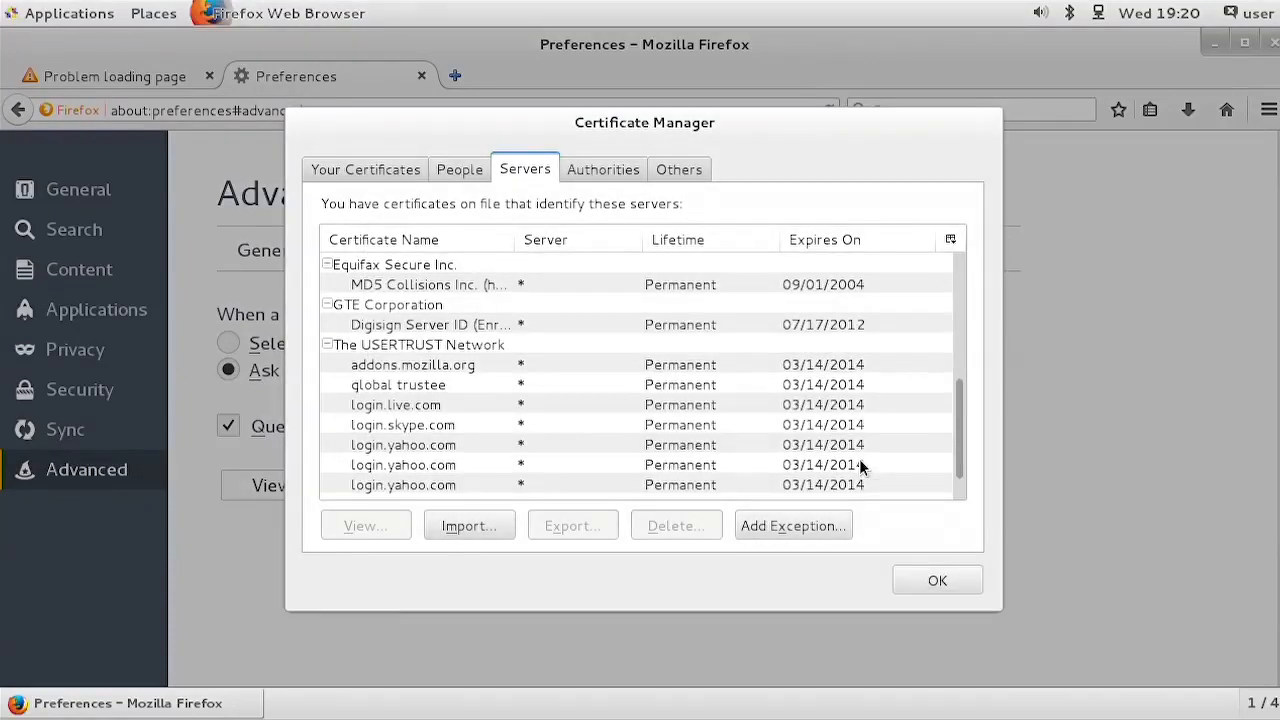
Step: Delete the openstack certificate authority entry server1.example.com and close the Certificate Manager
left_click(605, 172)
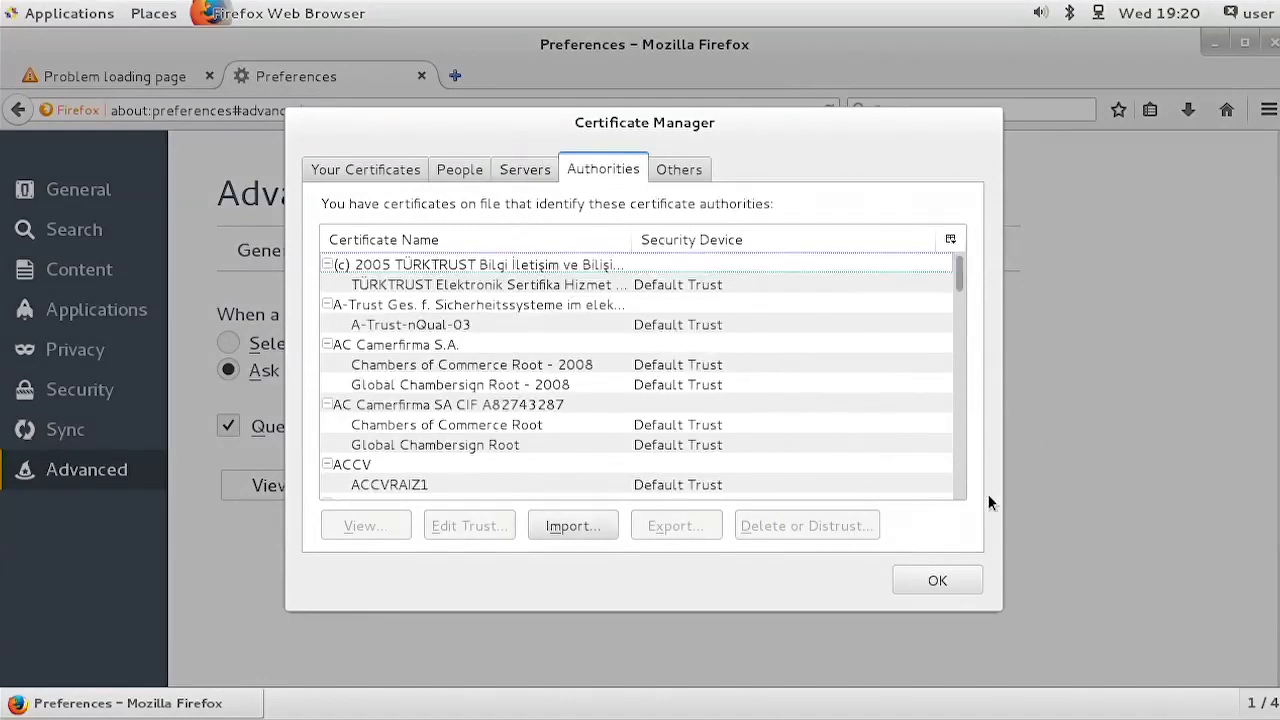
left_click(962, 477)
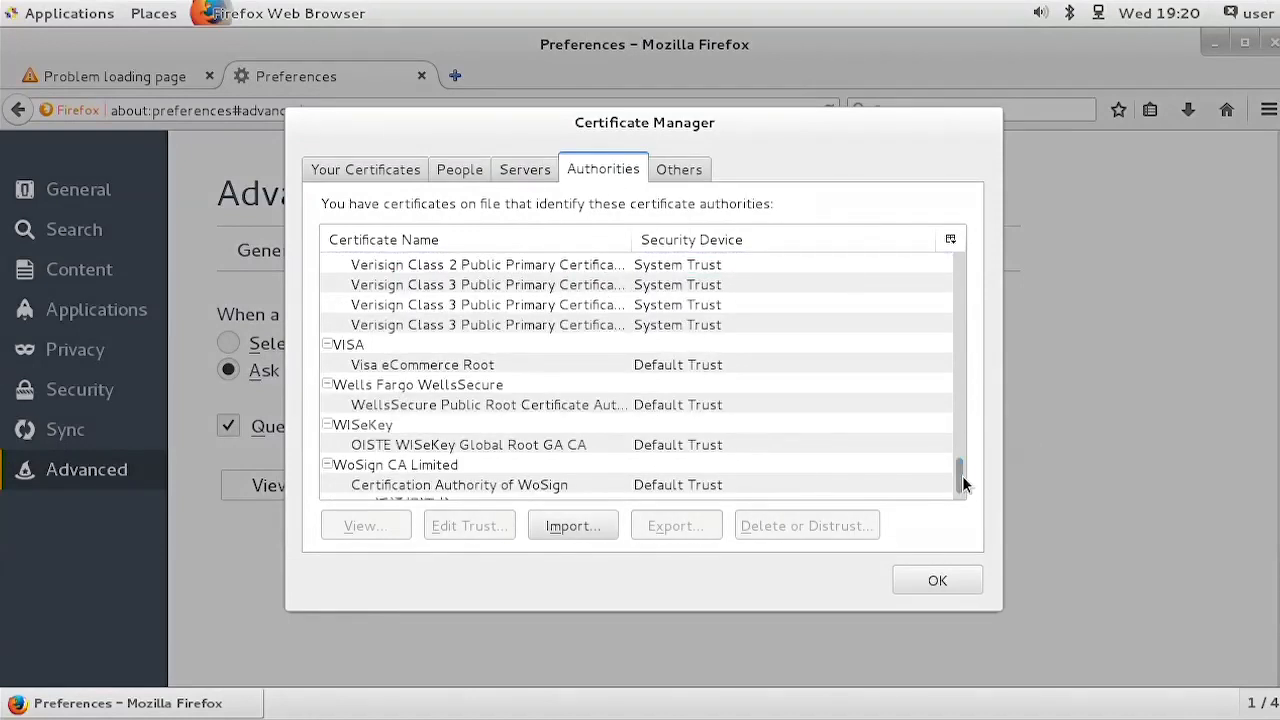
left_click_drag(962, 485, 953, 401)
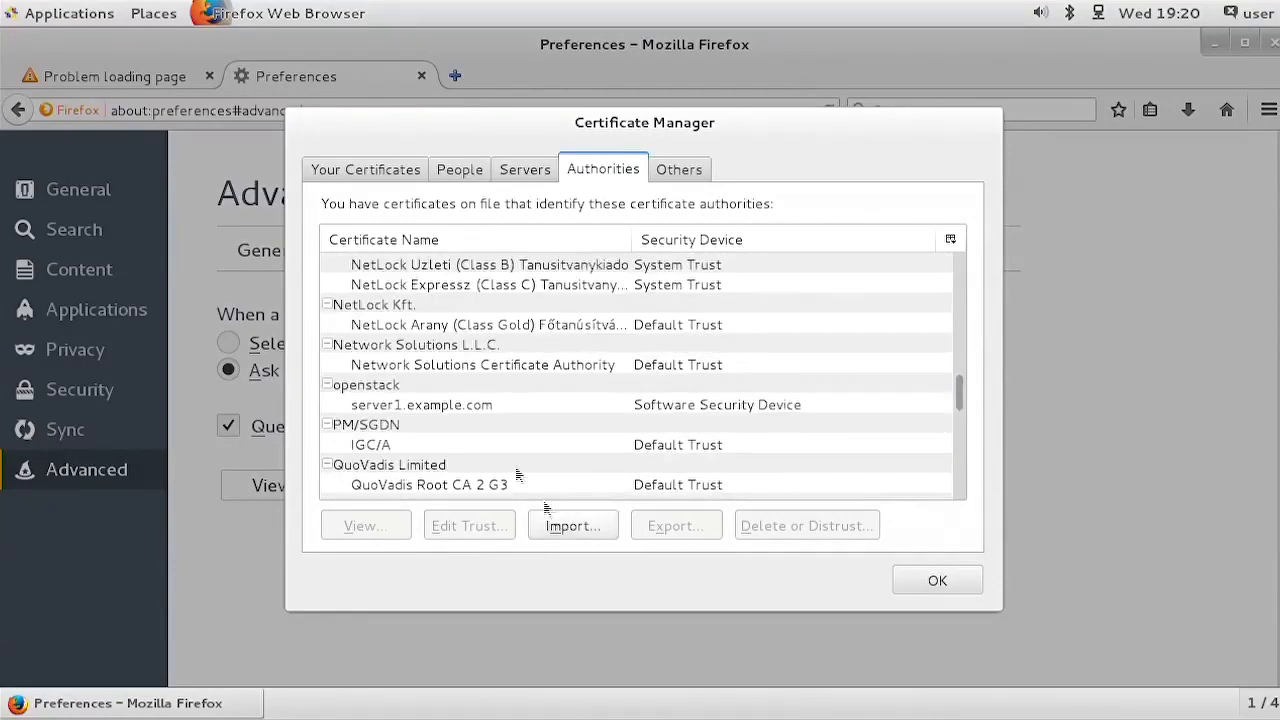
left_click(438, 405)
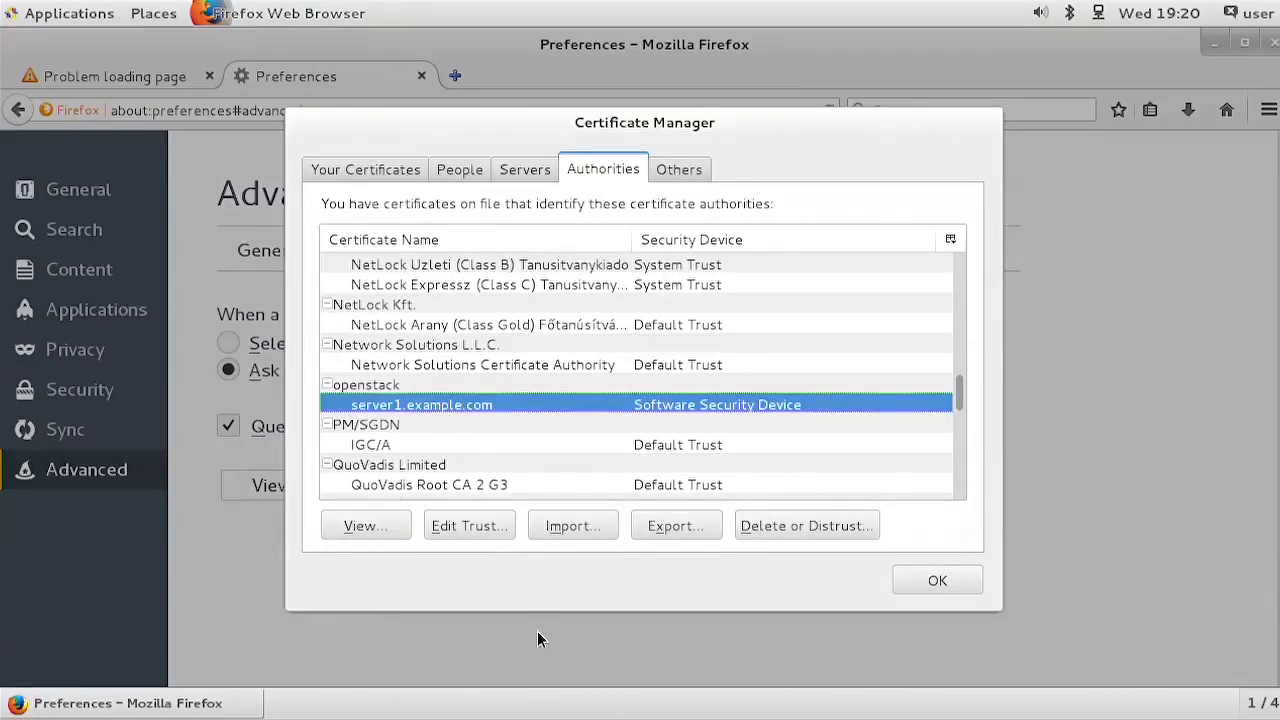
left_click(815, 529)
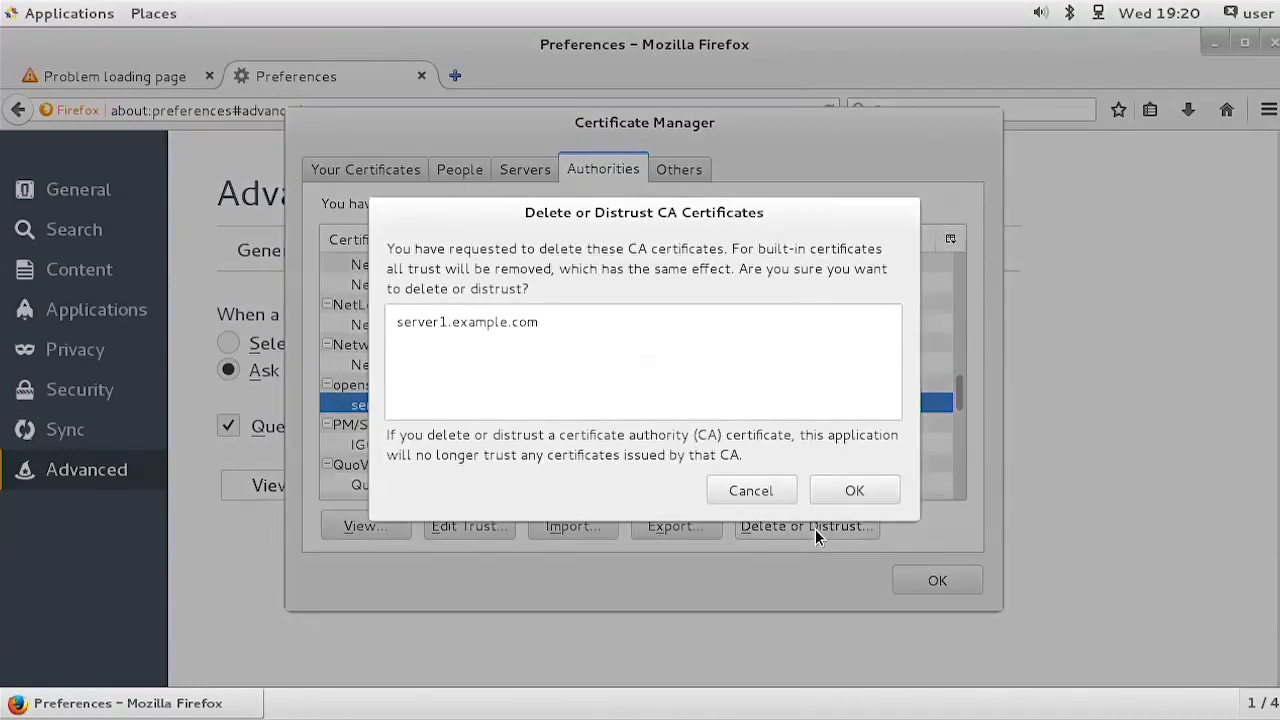
left_click(840, 486)
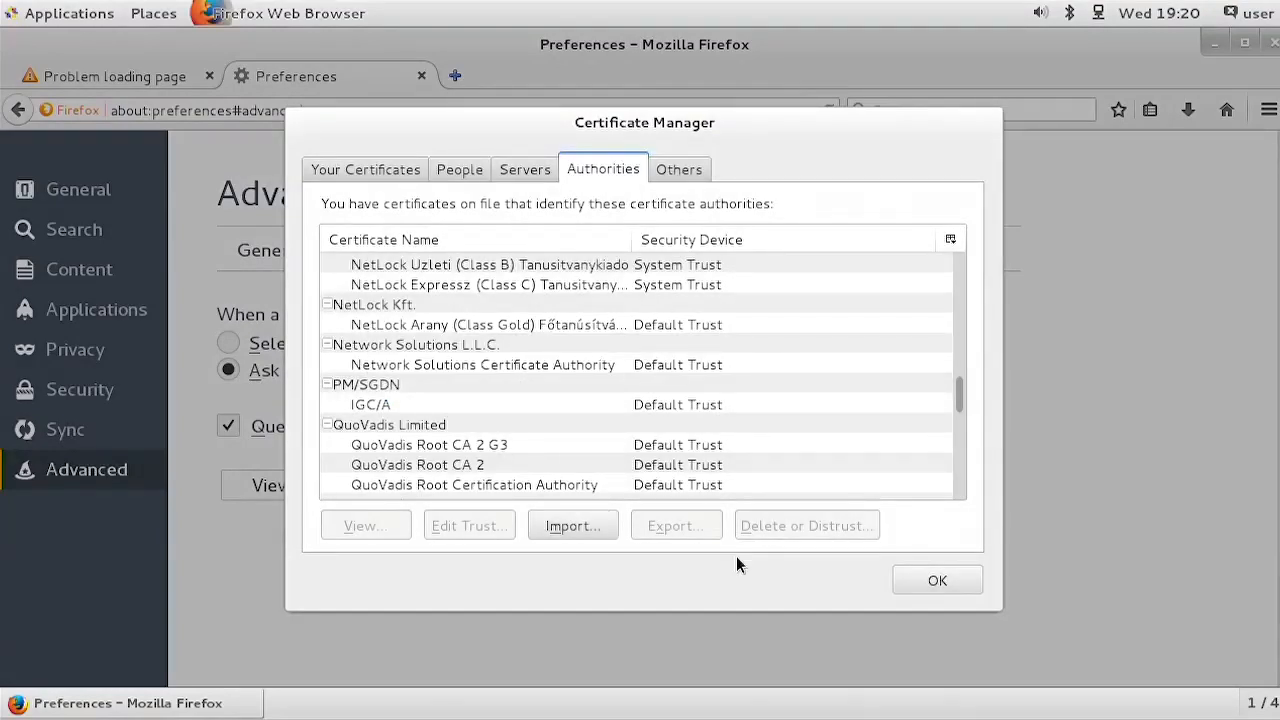
left_click(934, 582)
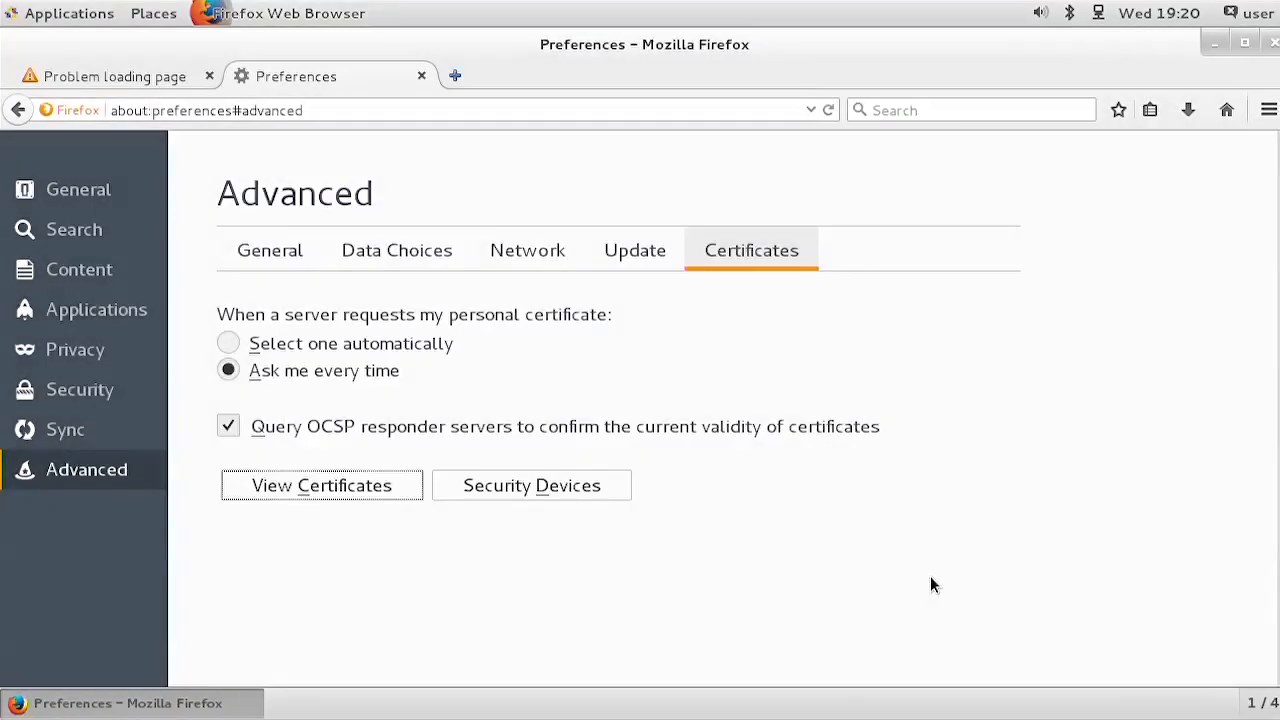
left_click(1274, 44)
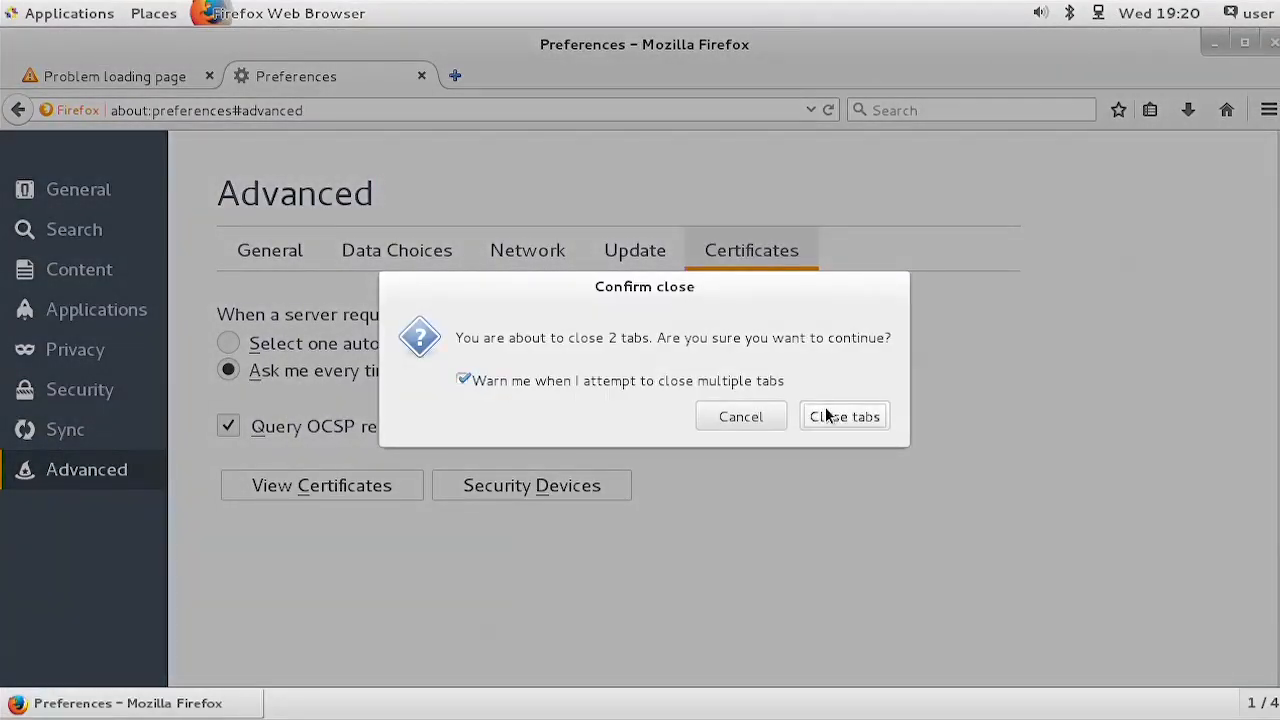
left_click(863, 418)
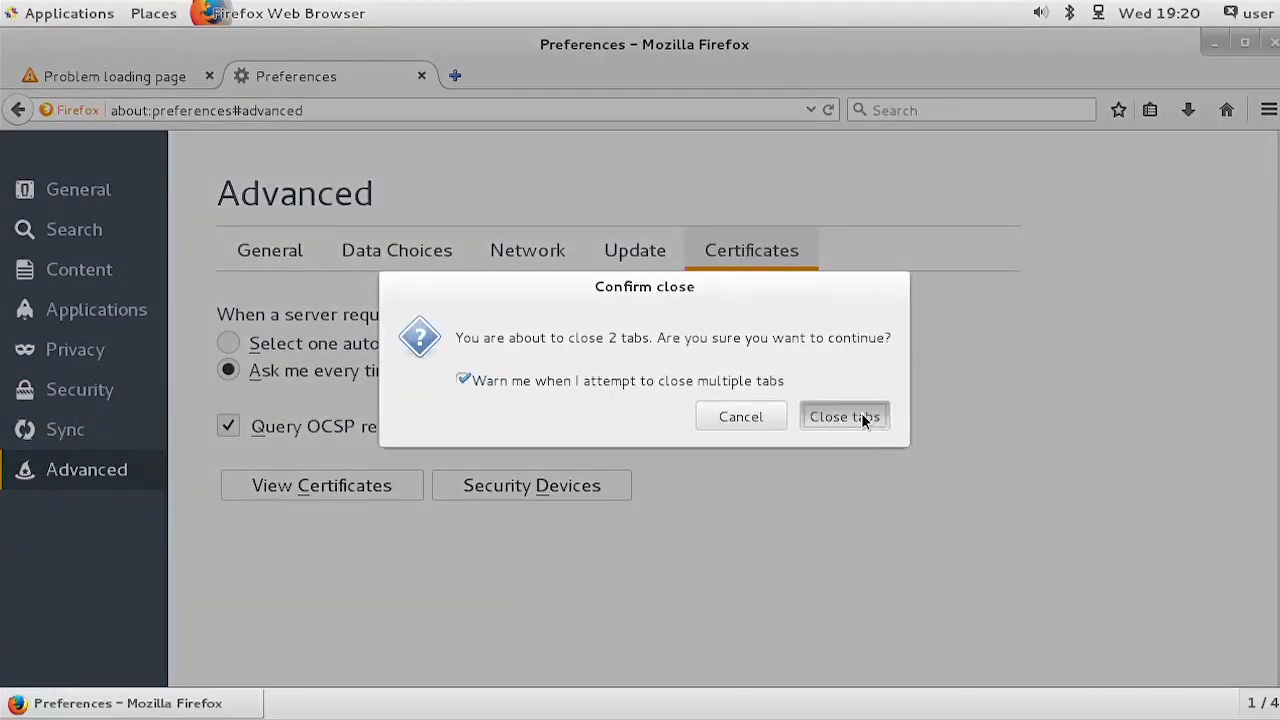
left_click(55, 18)
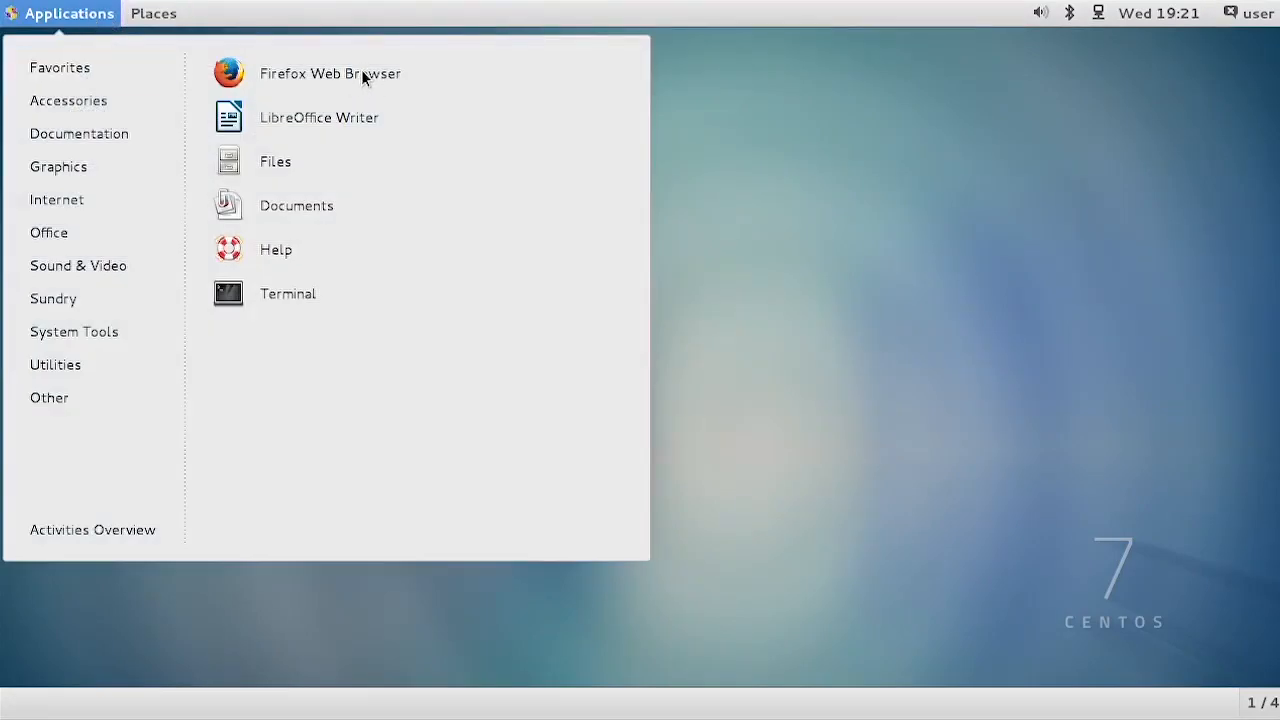
left_click(362, 72)
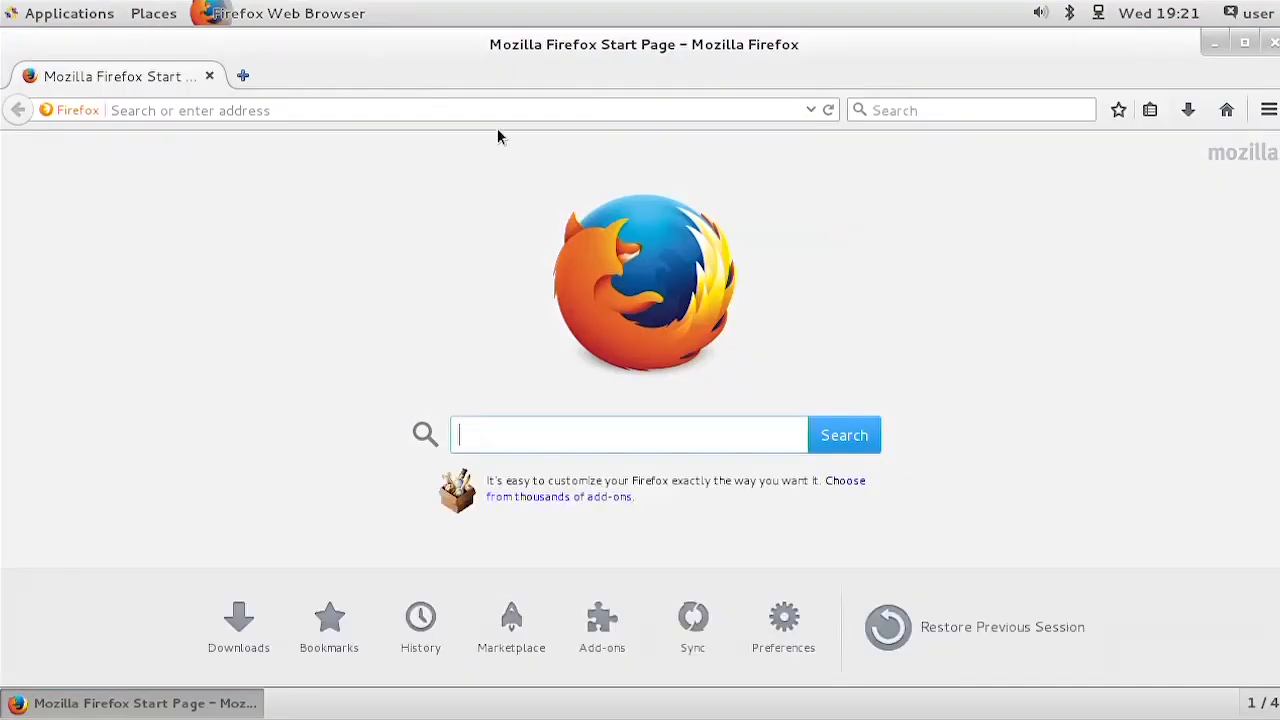
left_click(810, 111)
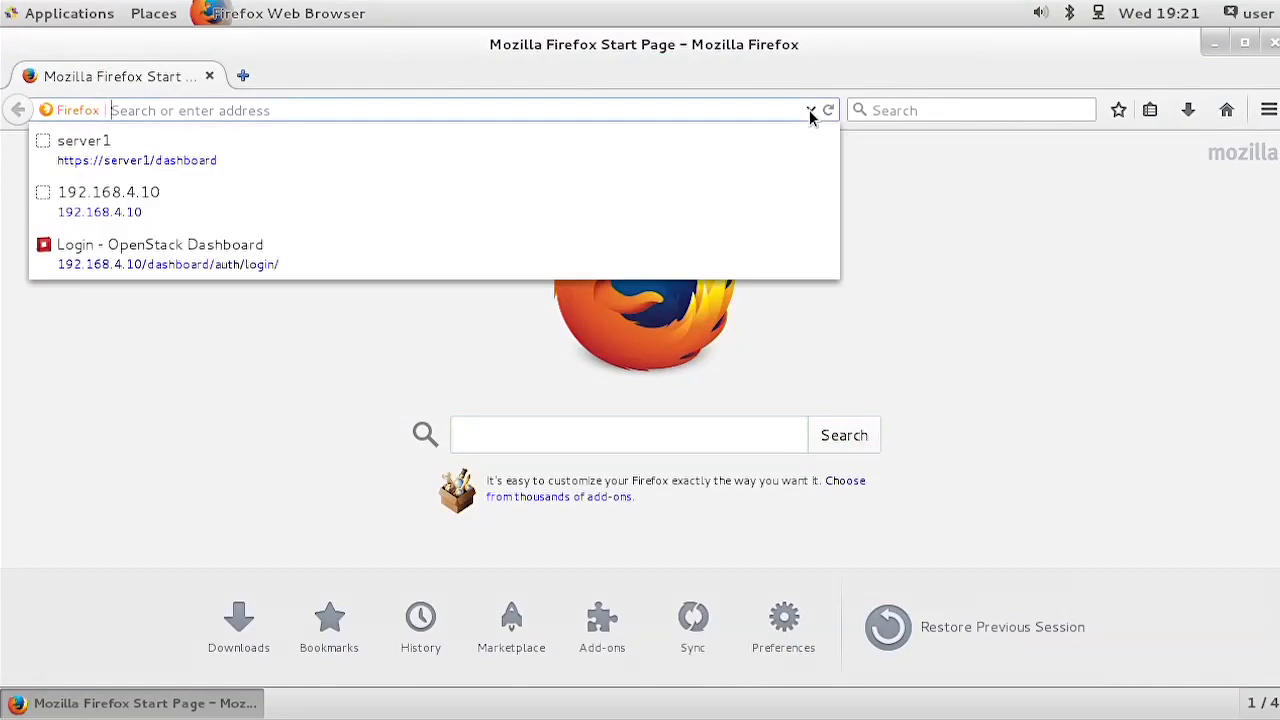
left_click(115, 163)
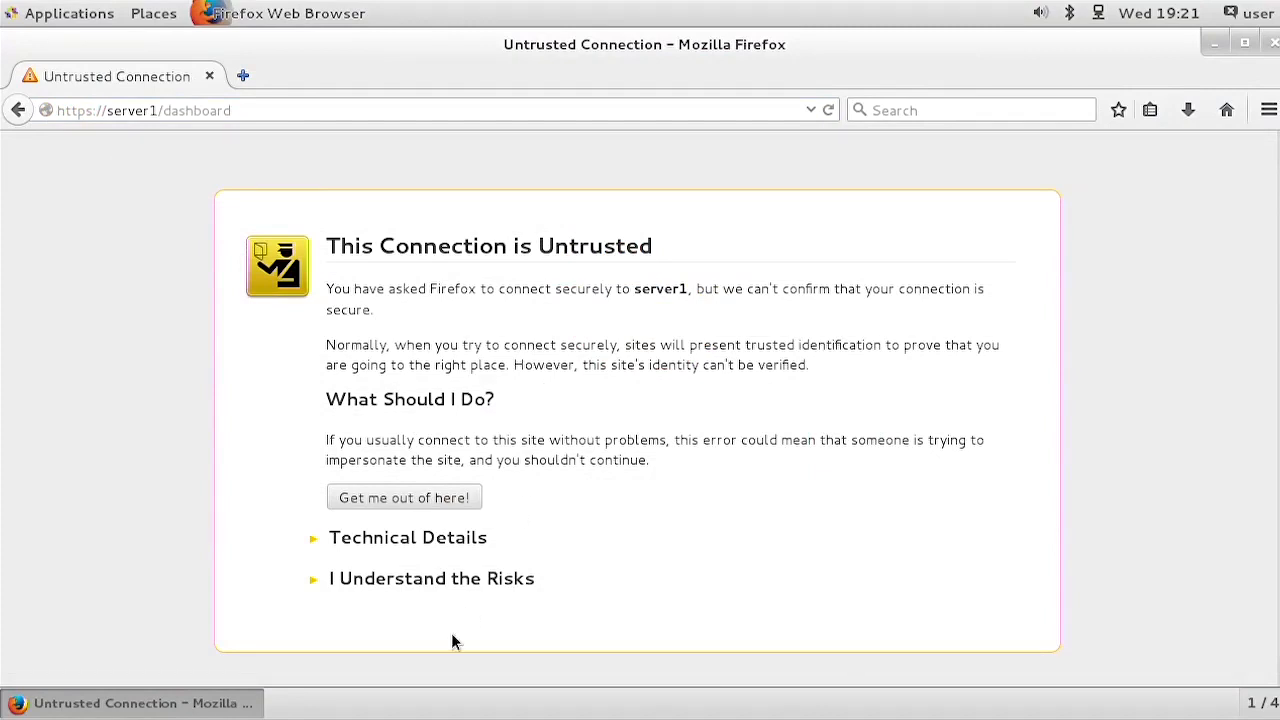
left_click(398, 587)
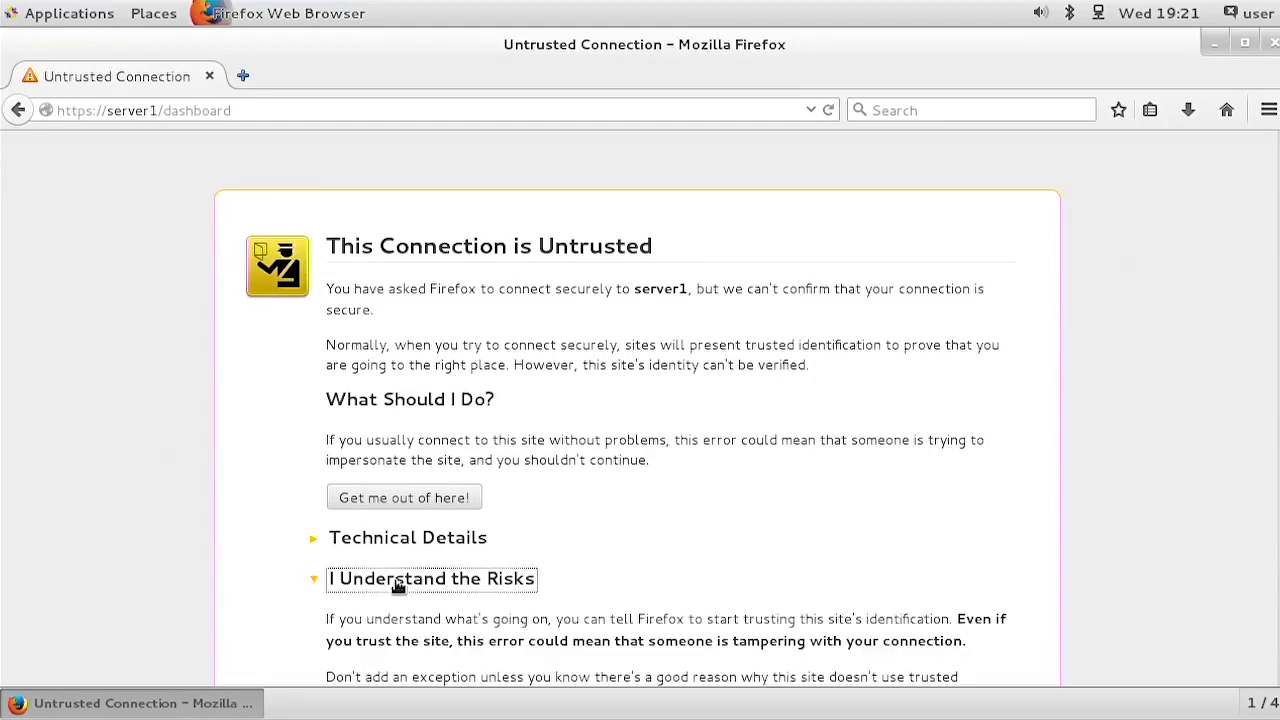
scroll(1032, 477, "down", 3)
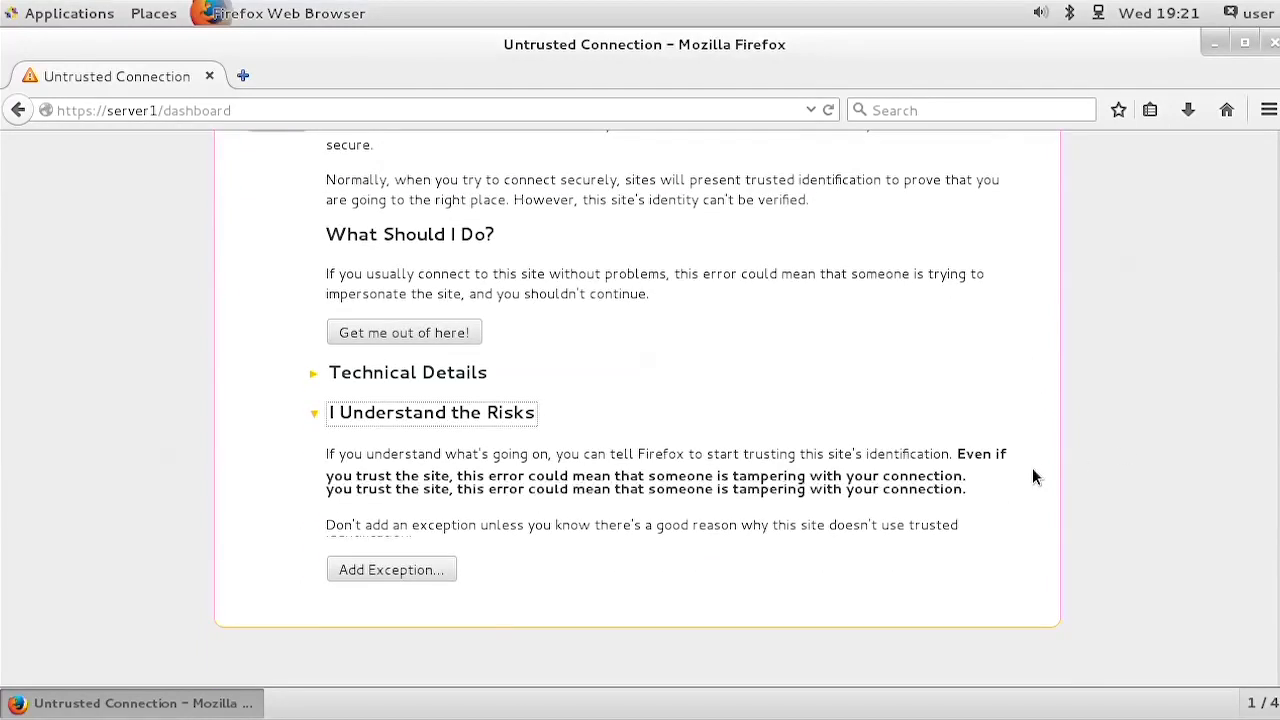
left_click(418, 574)
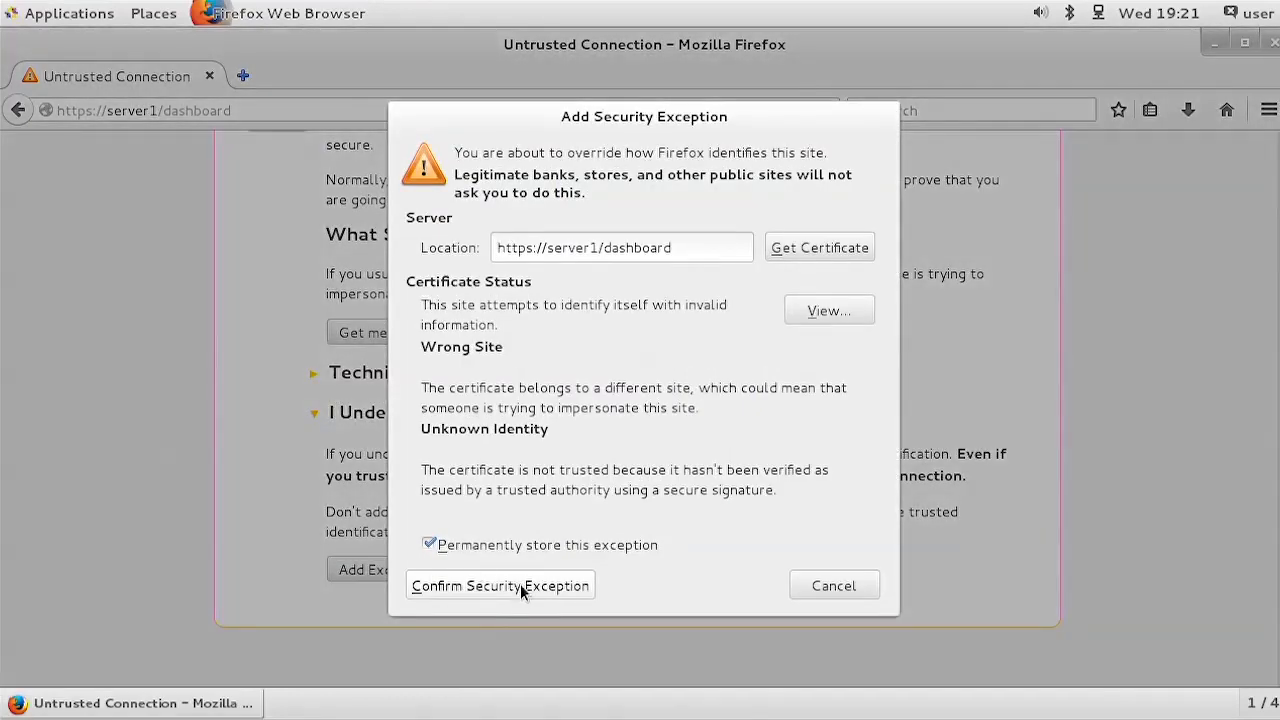
left_click(520, 589)
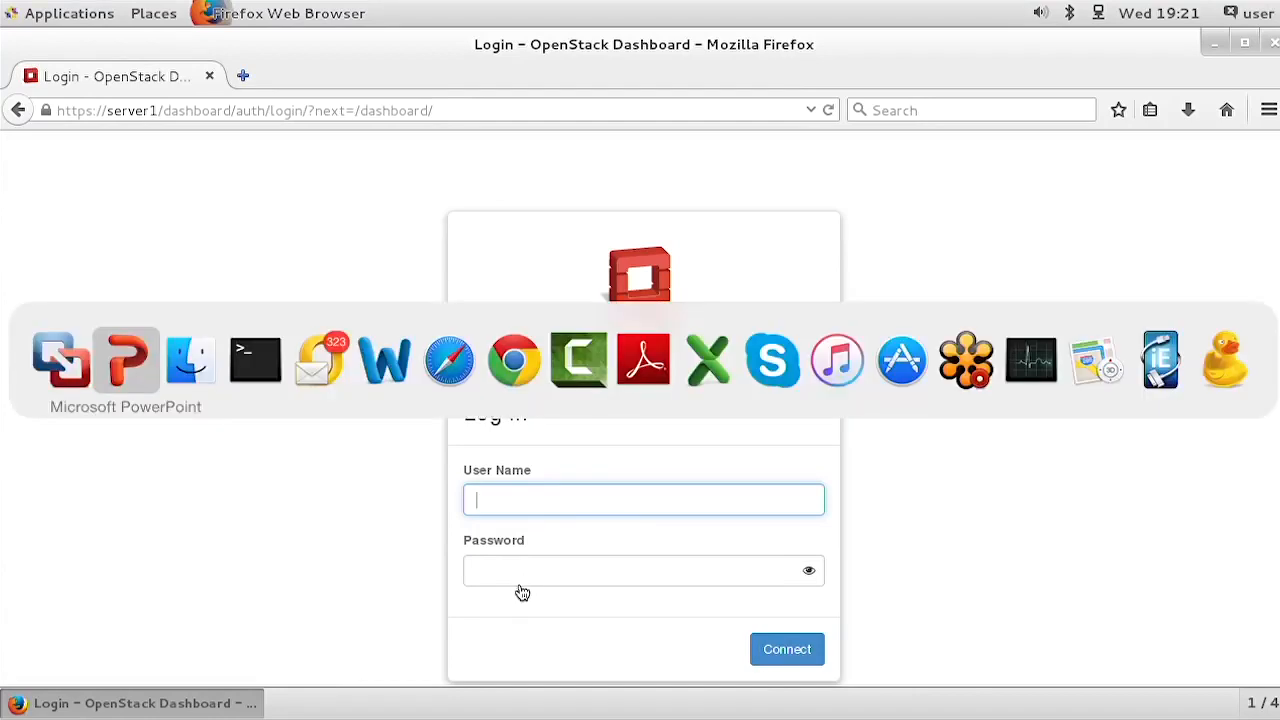
Step: Switch to Terminal and open an SSH session to 192.168.4.10 as root, entering the account password
key("super+shift+Tab")
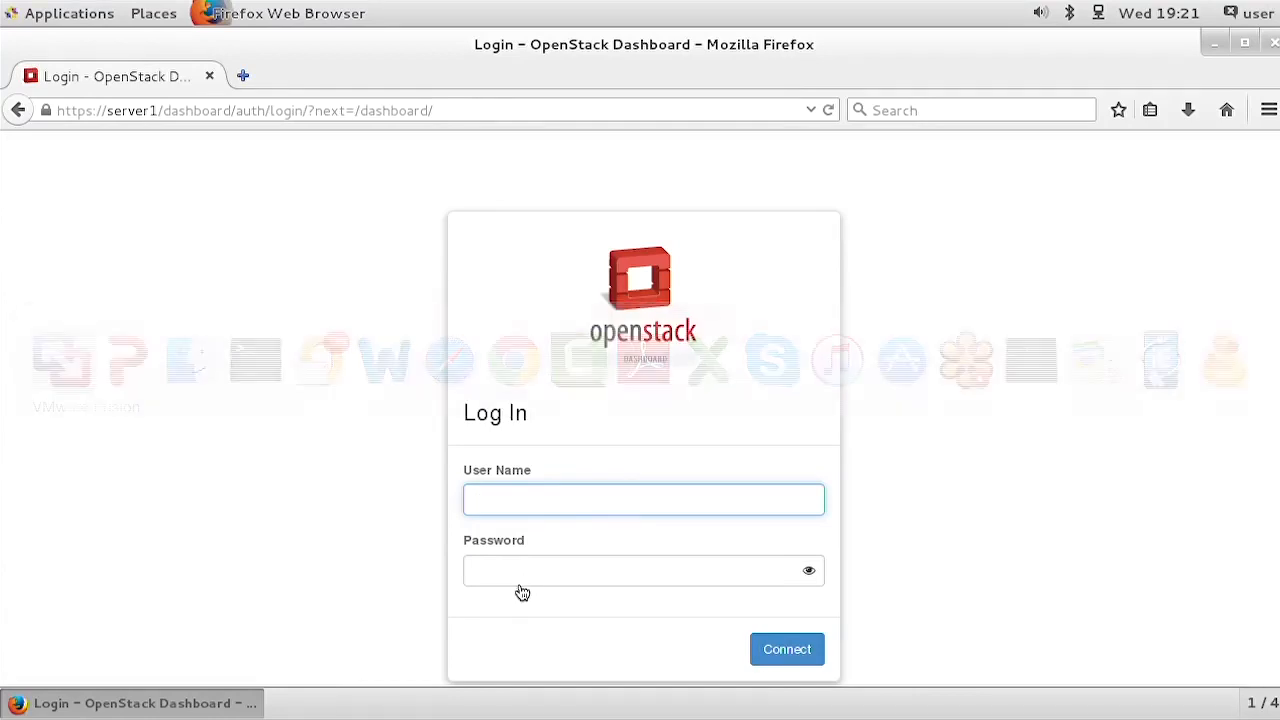
mouse_move(305, 2)
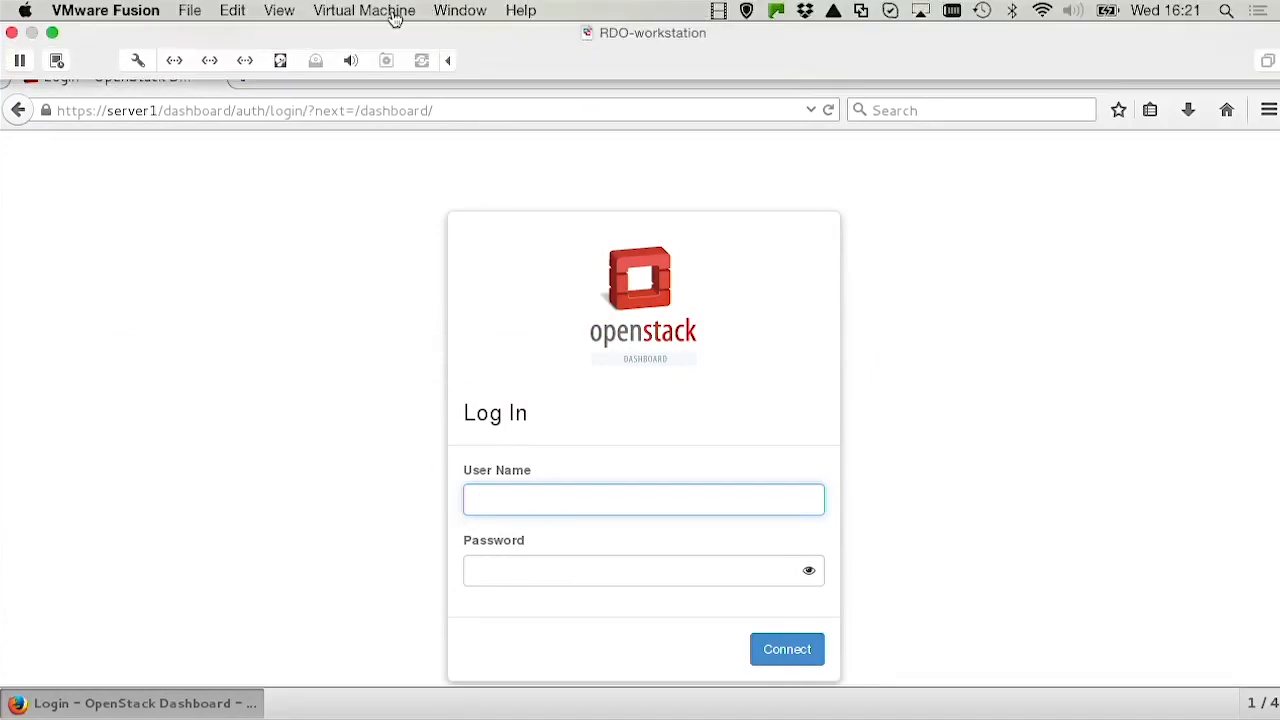
key("super+Tab")
key("super+Tab")
key("super+Tab")
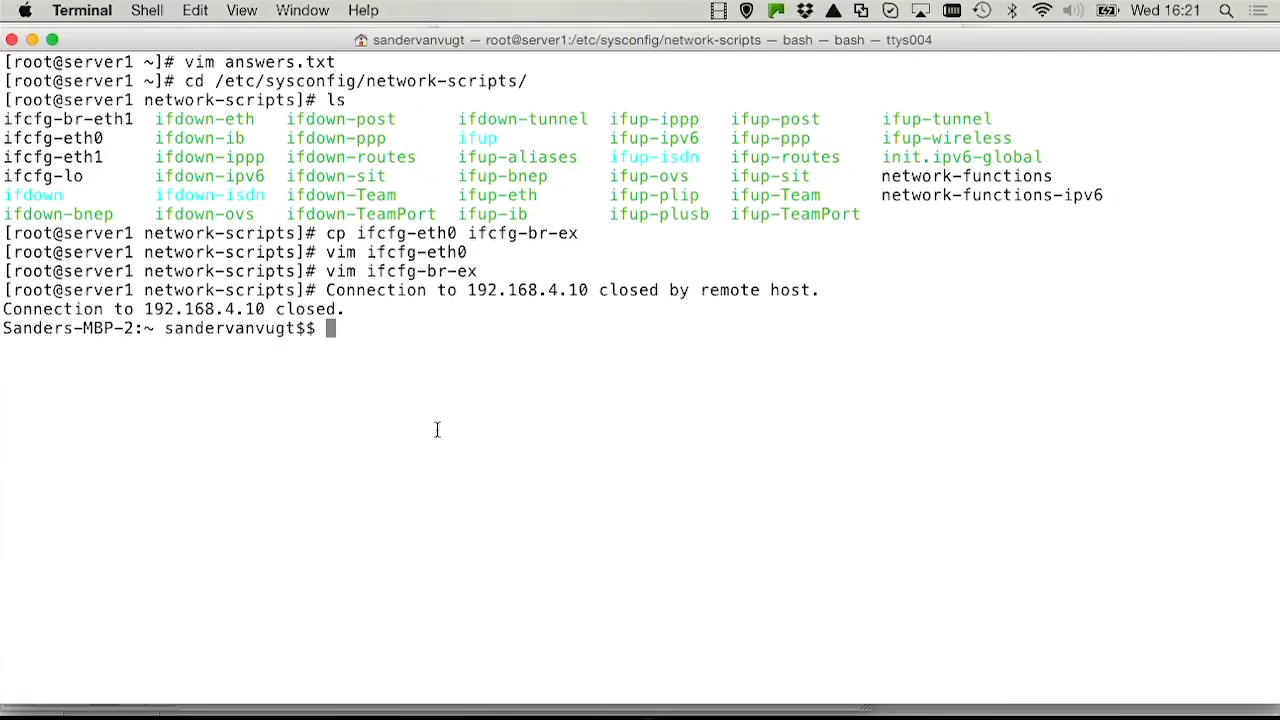
key("Up")
key("Return")
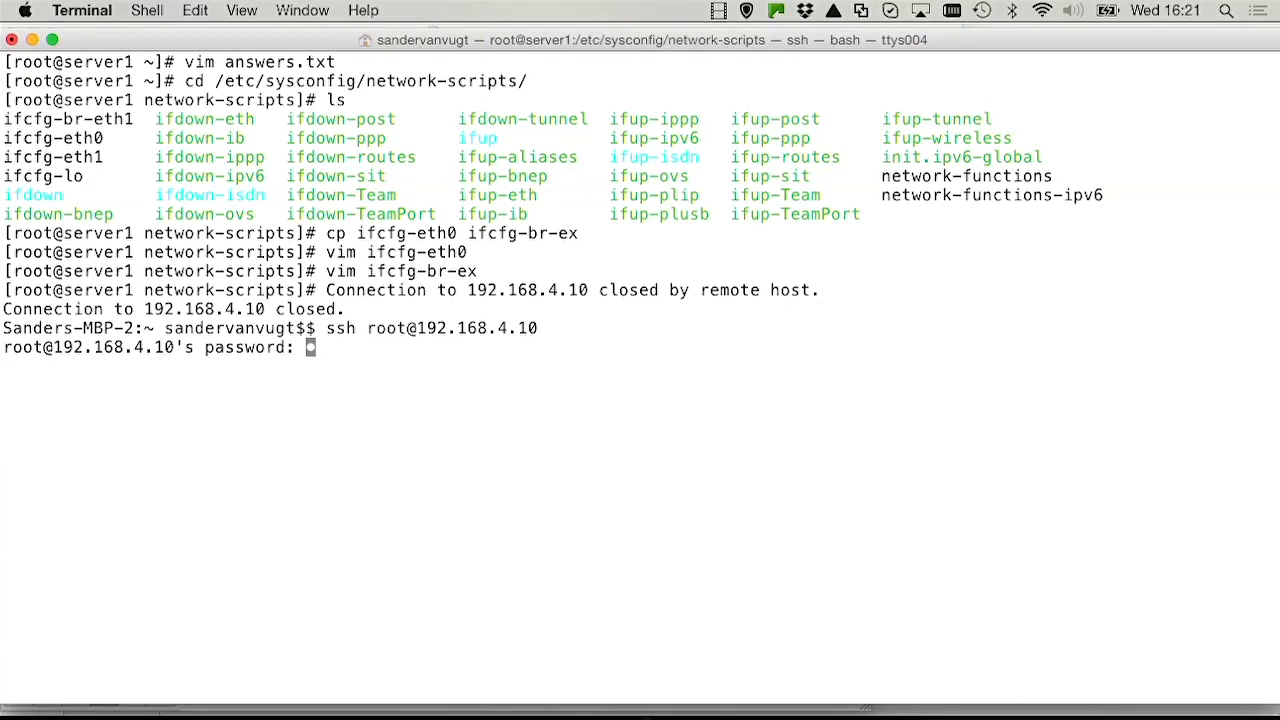
key("Return")
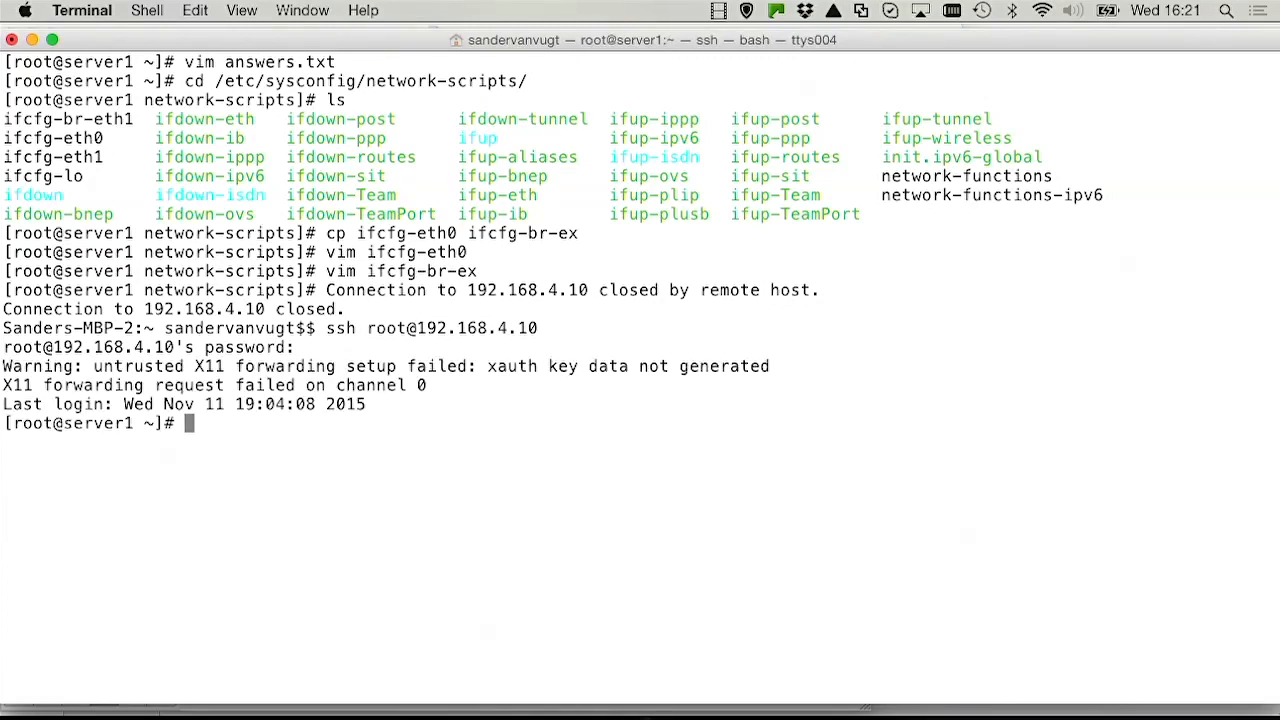
Step: Clear the terminal and display the contents of keystonerc_admin to examine the dashboard admin credentials
key("ctrl+l")
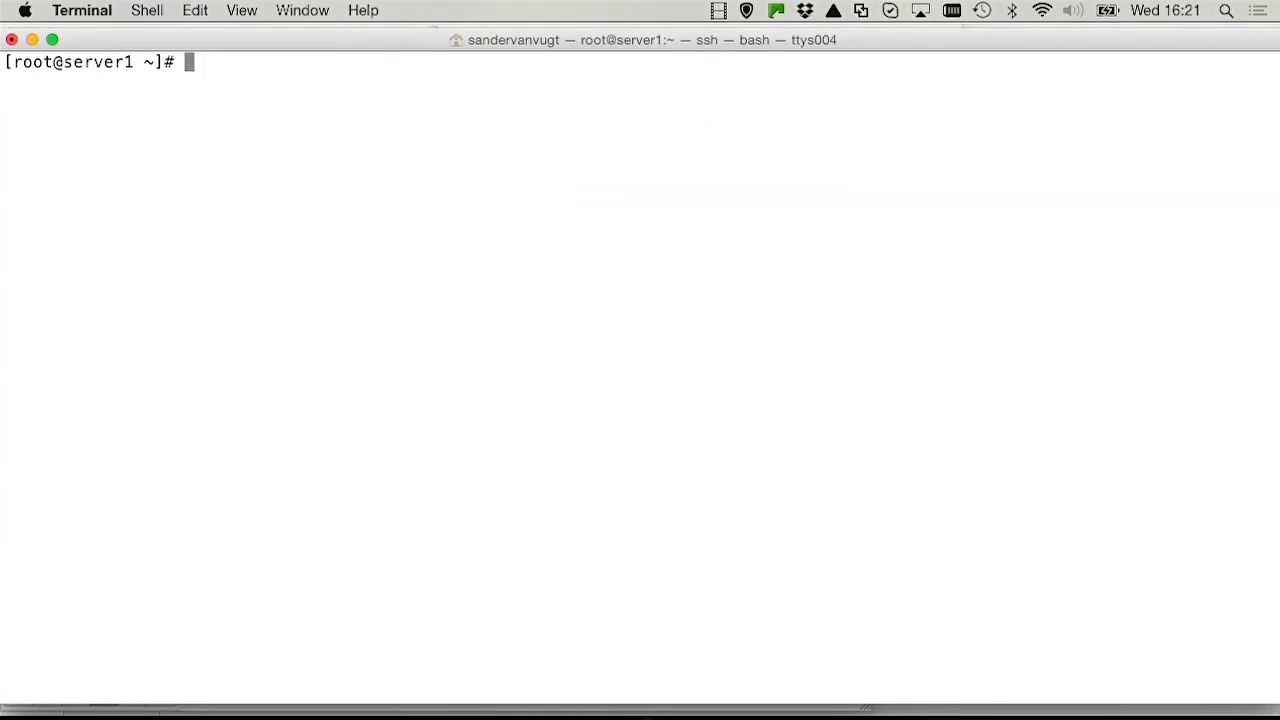
type("cat ke")
key("Tab")
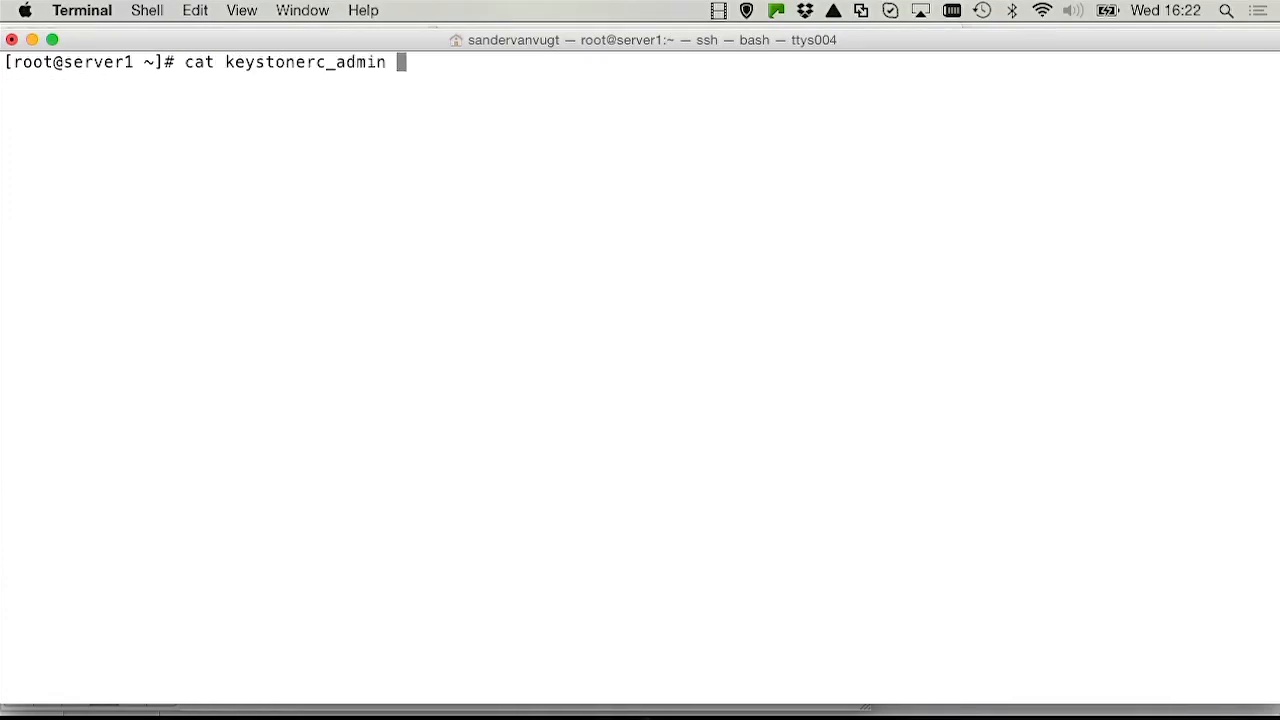
key("Return")
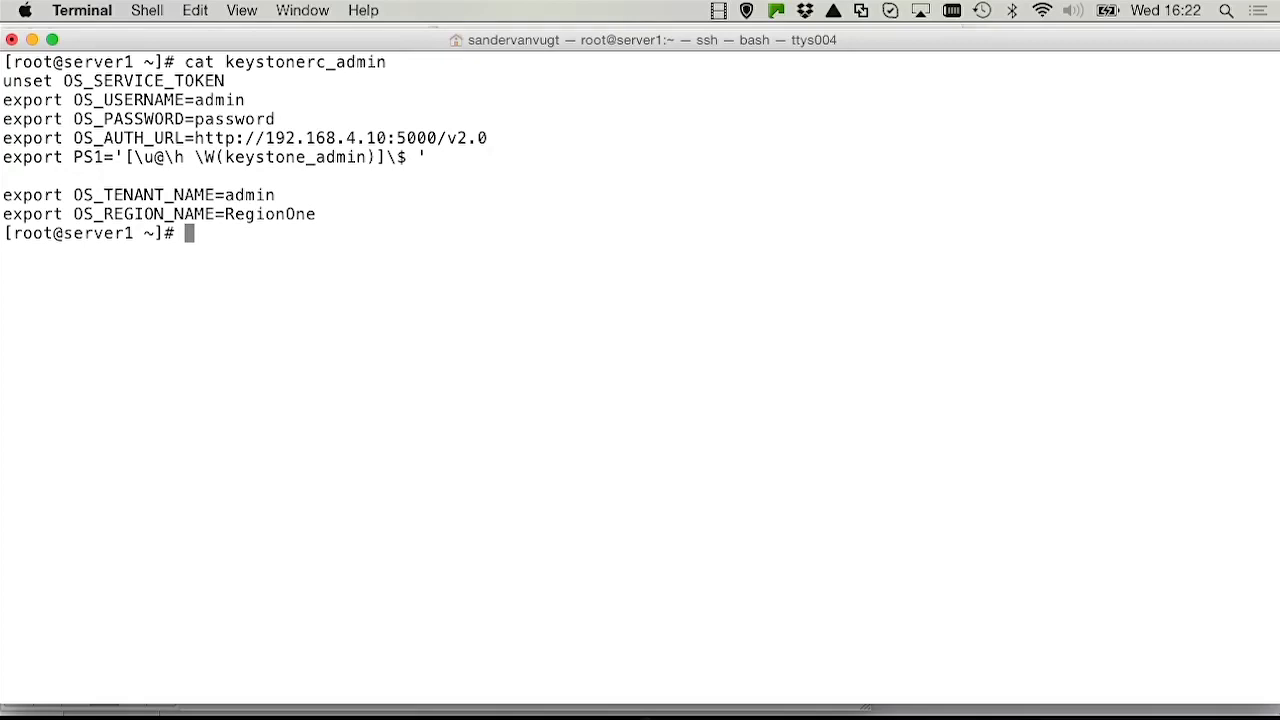
Step: Switch to the RDO-workstation virtual machine in VMware Fusion and log in to the OpenStack dashboard as admin, entering the account password
key("super+Tab")
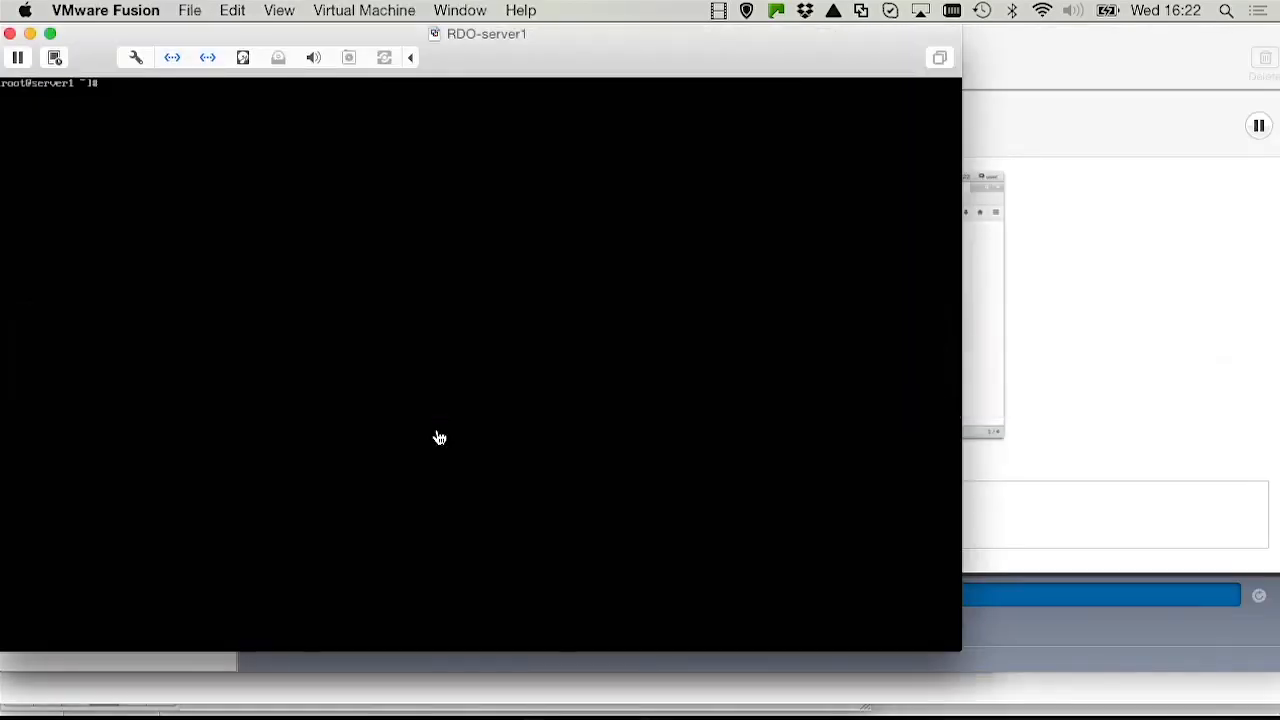
left_click(461, 10)
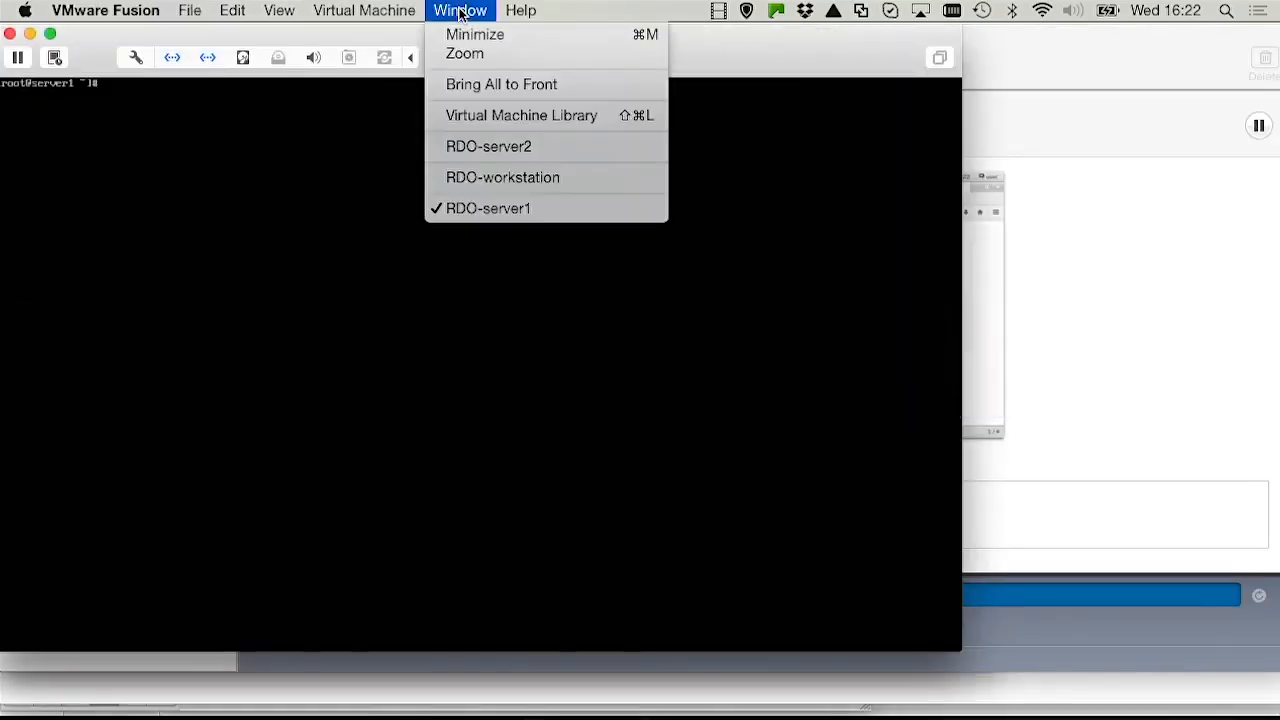
left_click(524, 179)
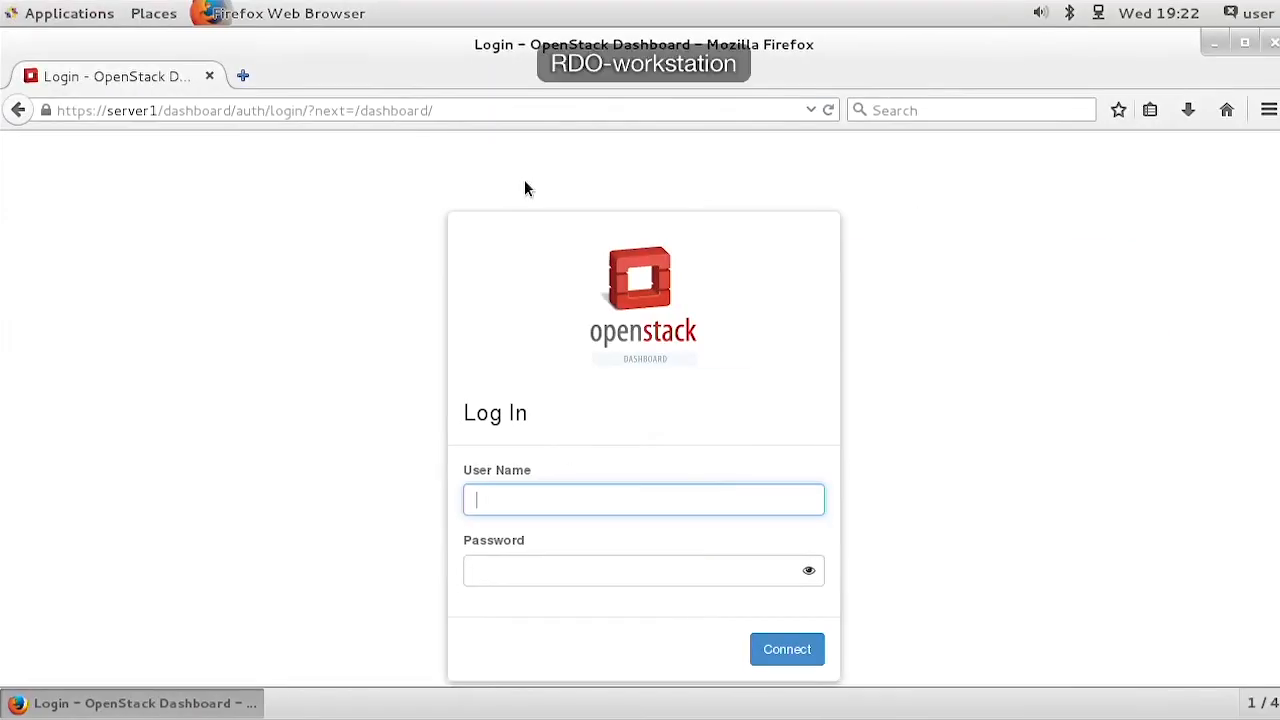
type("admin")
key("Tab")
type("redhat12")
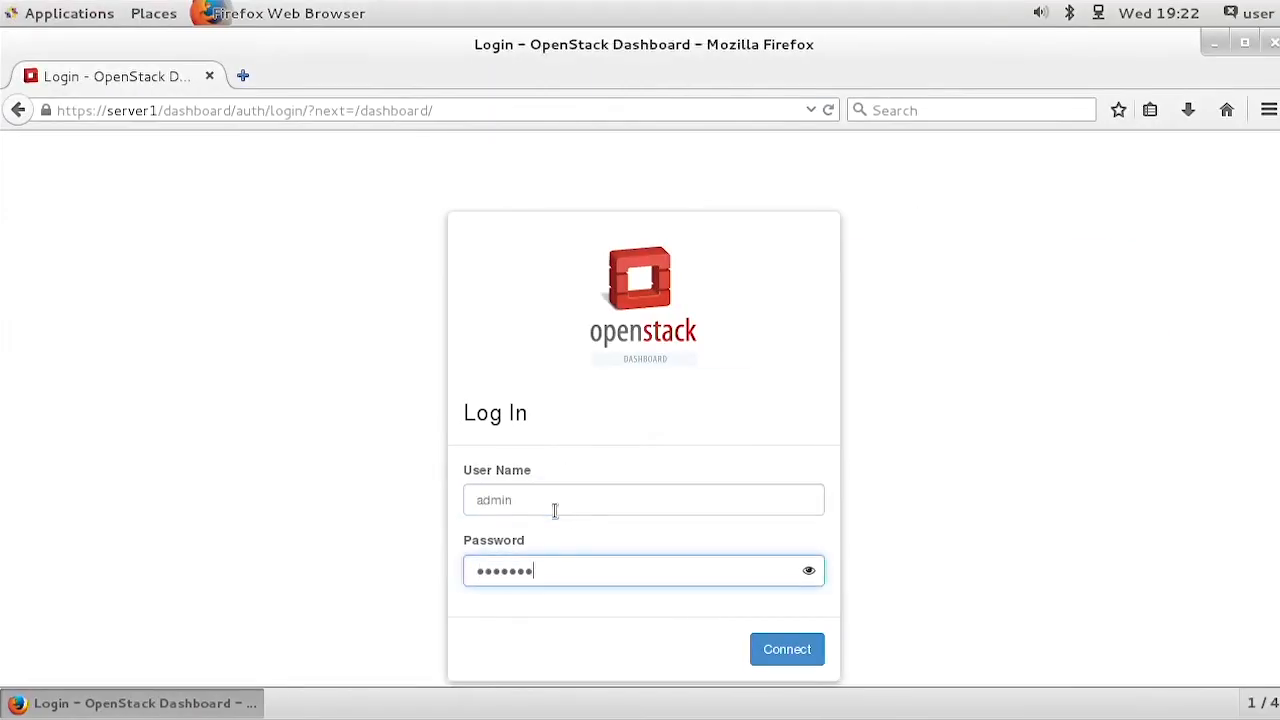
left_click(792, 653)
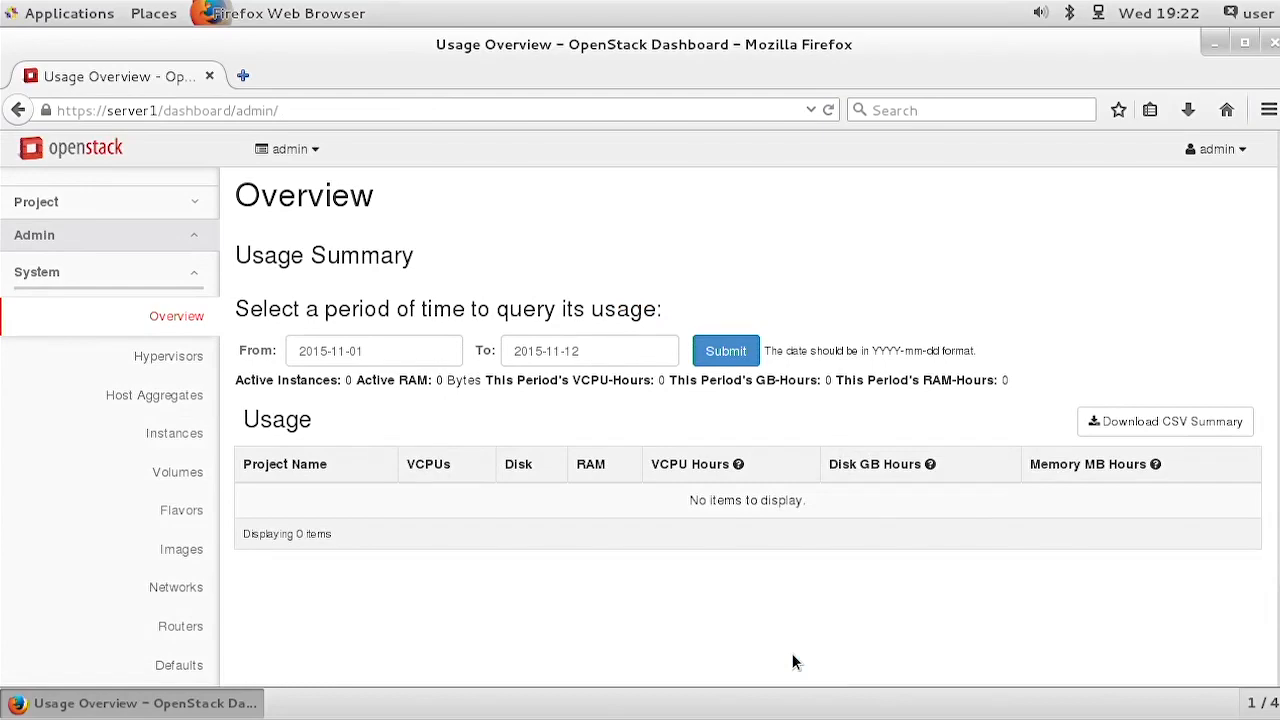
Step: Look through the Admin and Project sections of the dashboard and open the Identity projects list
scroll(155, 484, "down", 2)
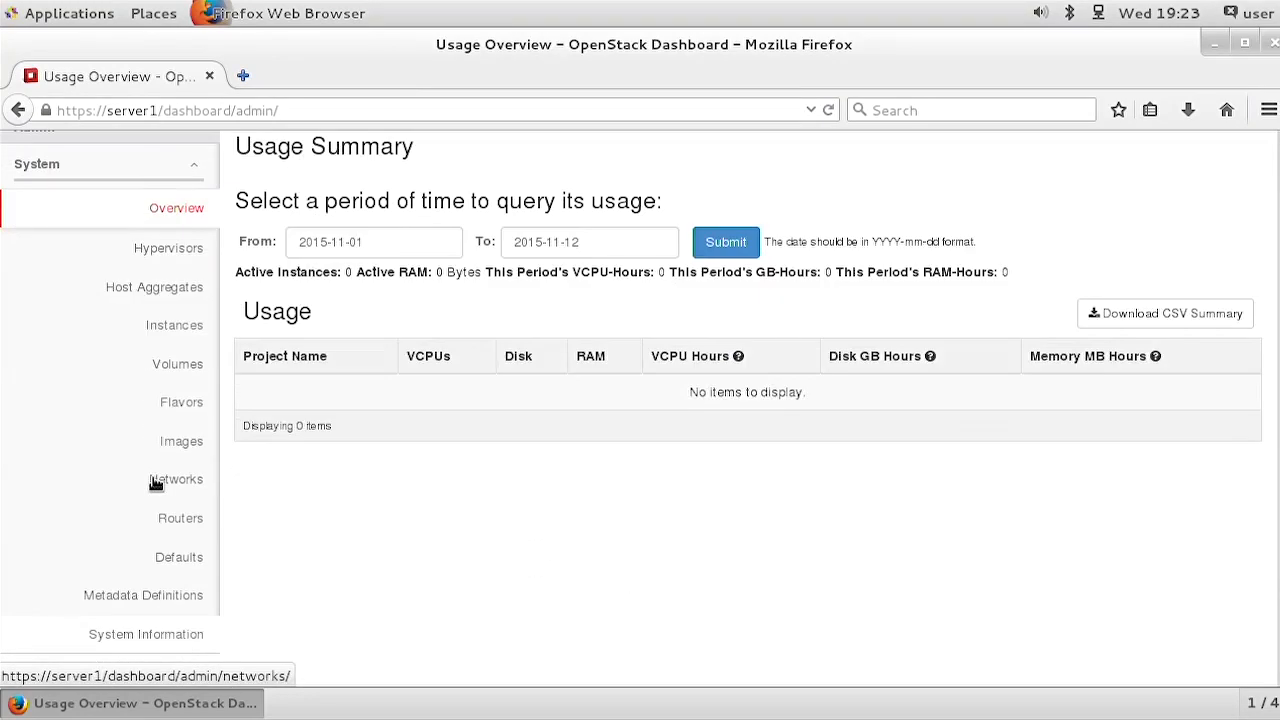
scroll(155, 482, "up", 2)
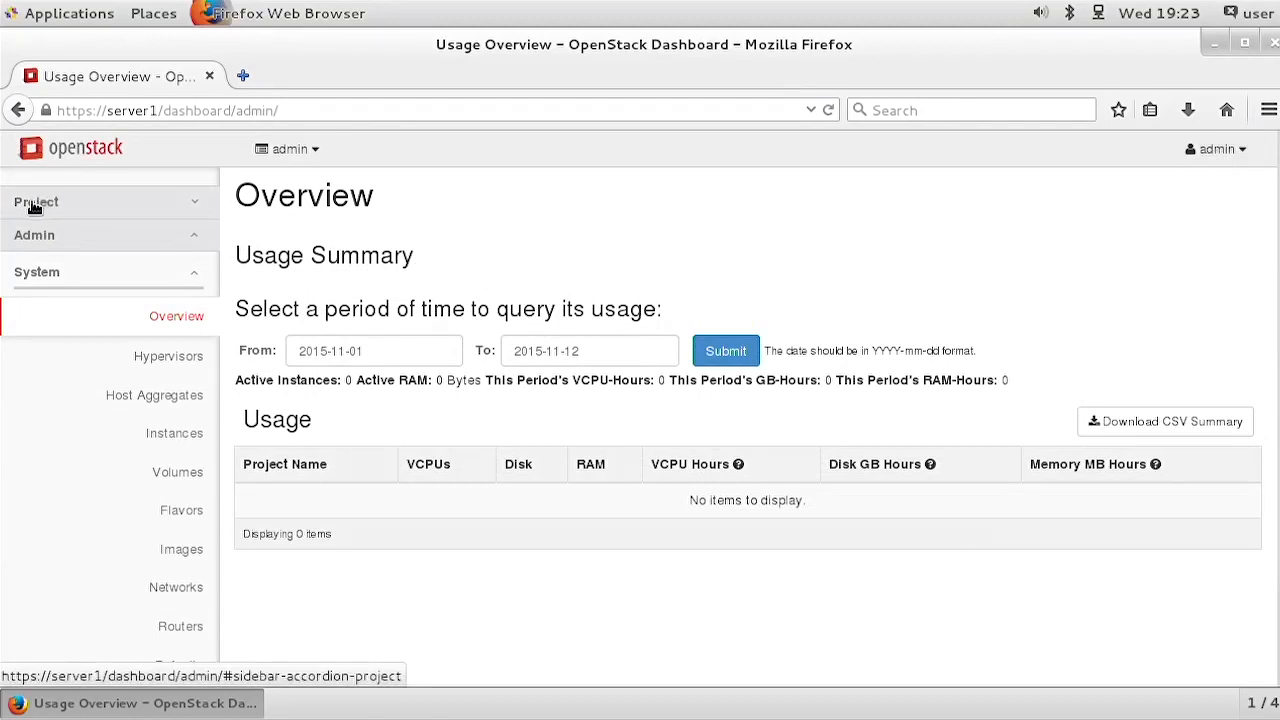
left_click(201, 206)
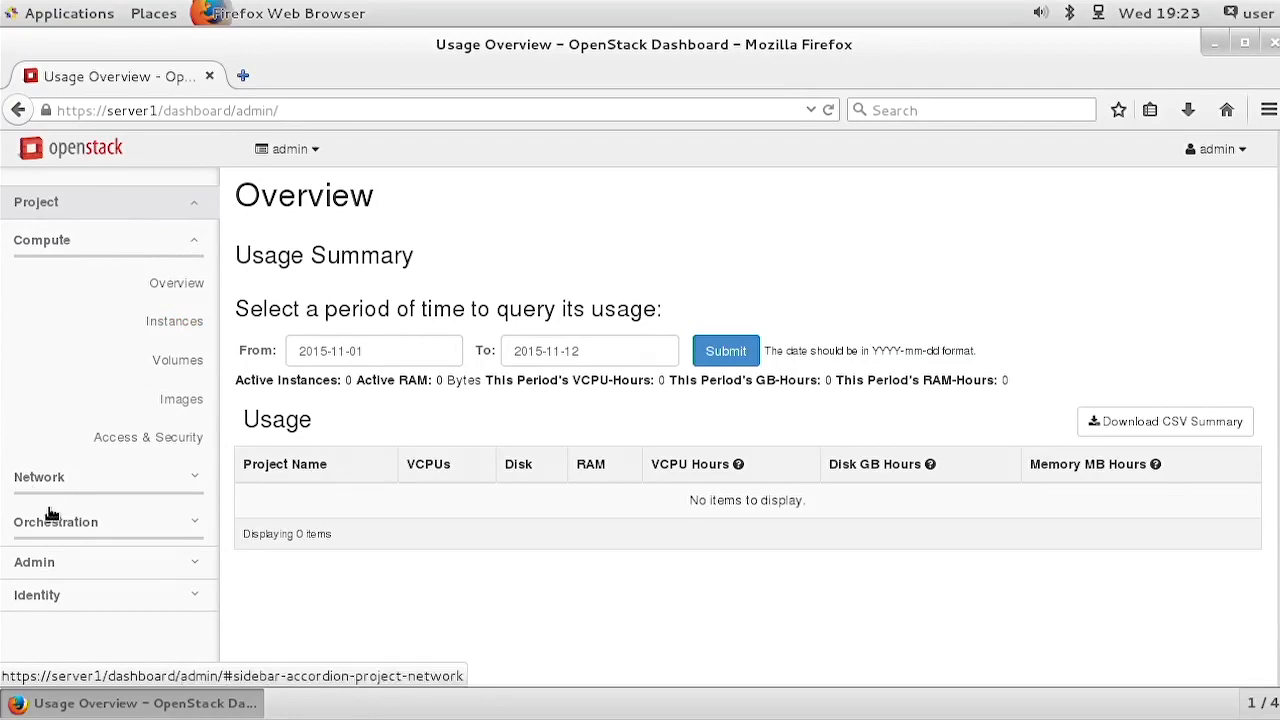
left_click(40, 597)
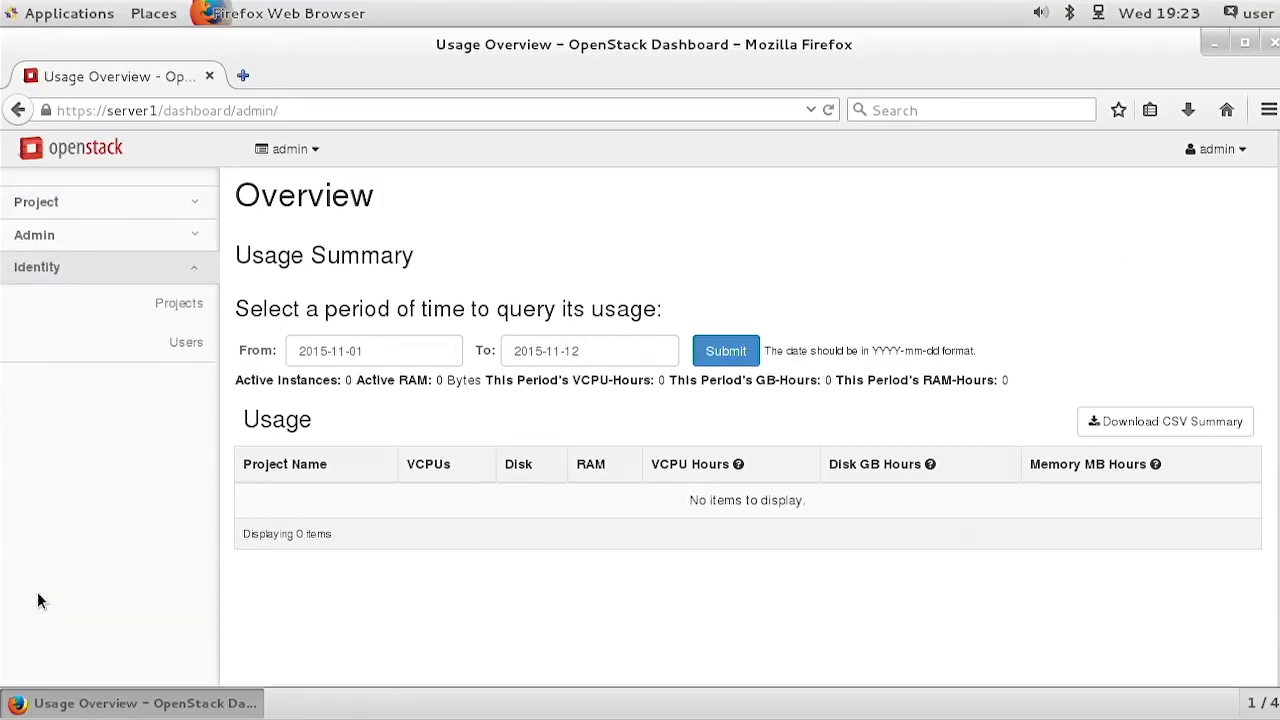
left_click(178, 304)
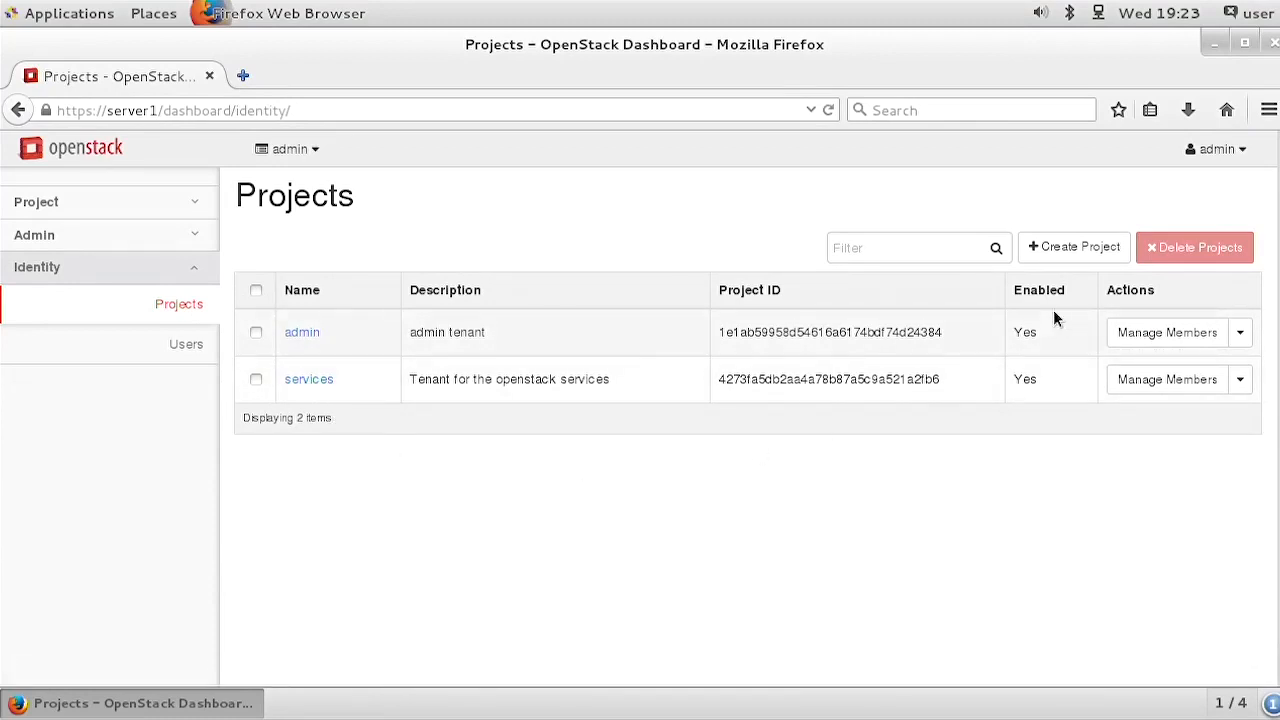
left_click(1055, 250)
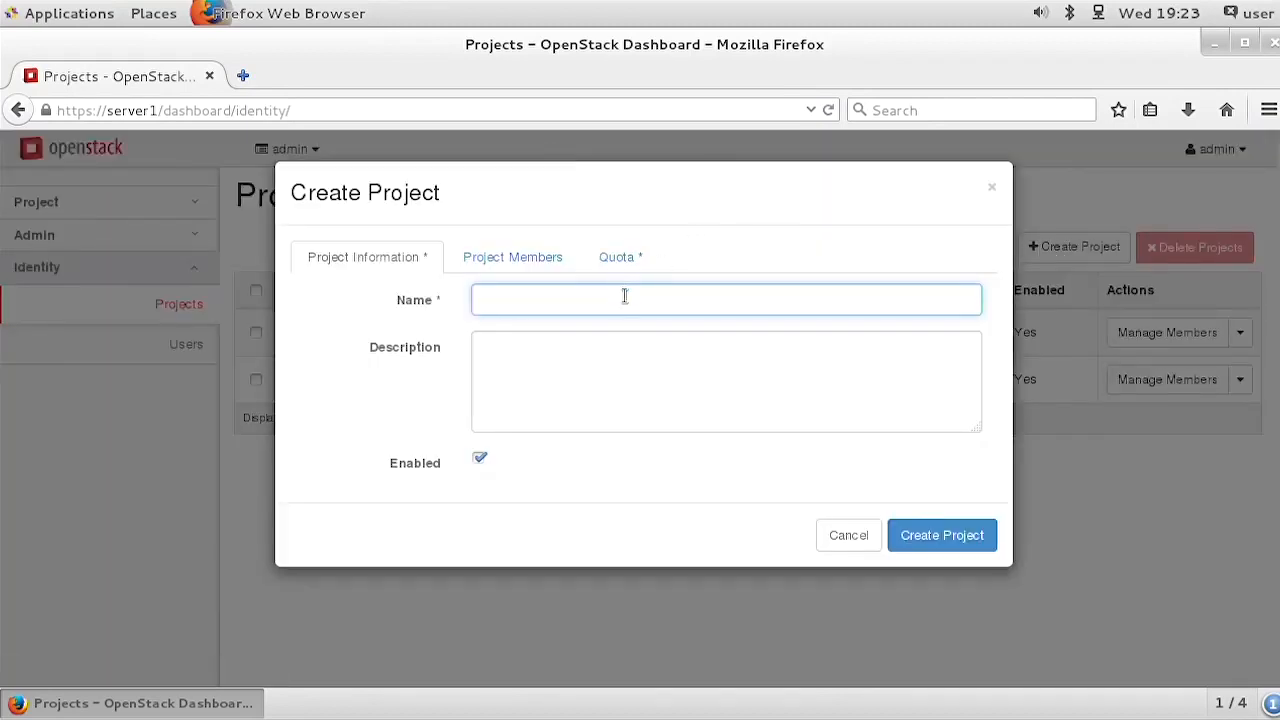
left_click(622, 299)
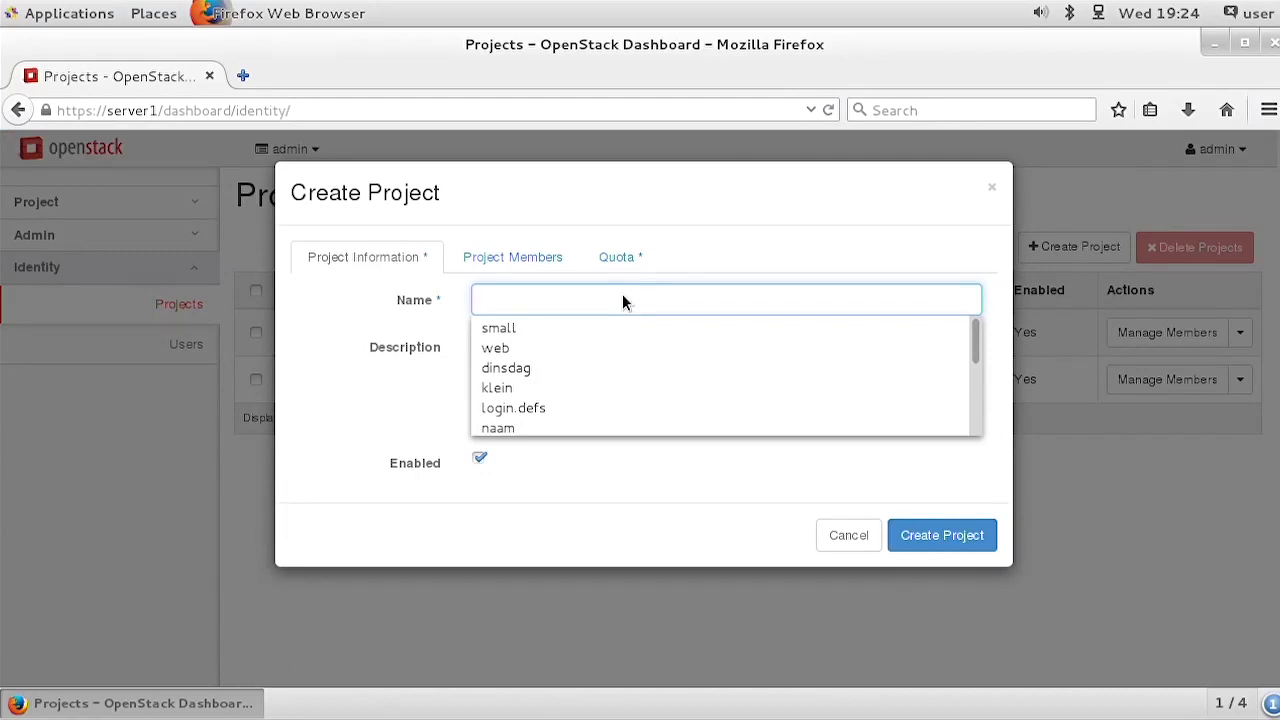
left_click(622, 298)
left_click(622, 298)
left_click(866, 537)
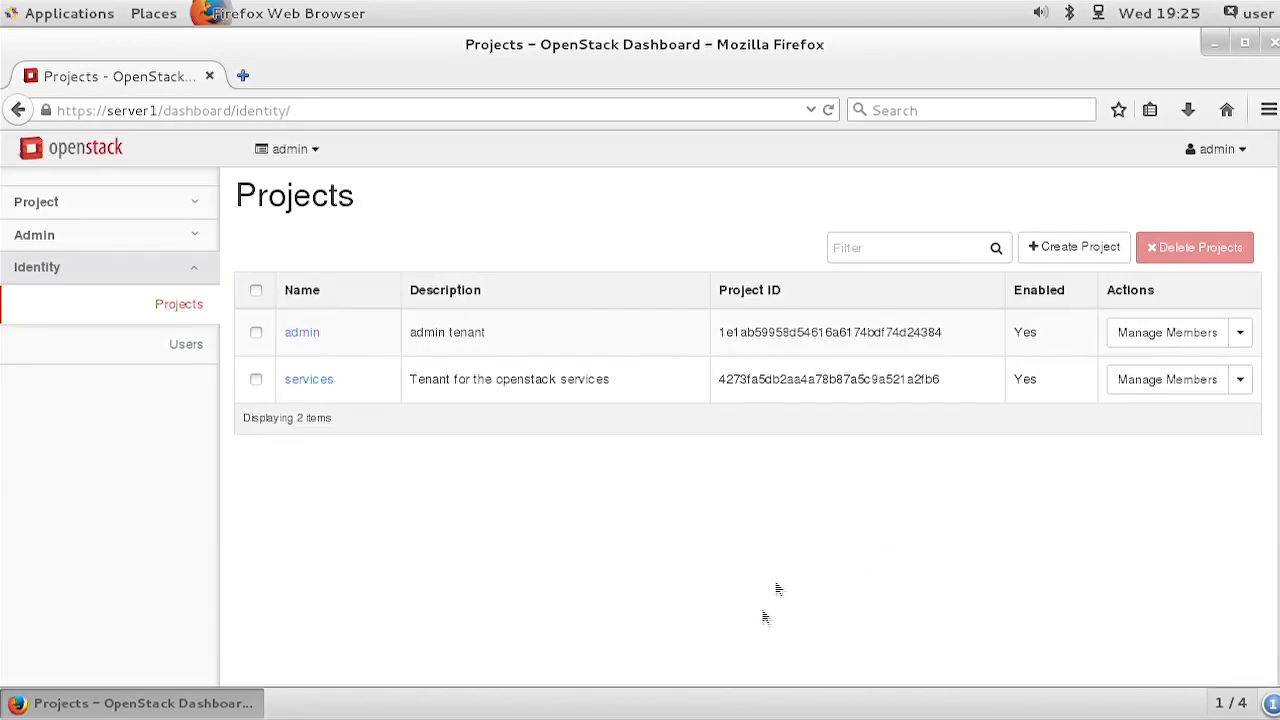
Step: Start a new project named engineering and view the users available as its members
left_click(1079, 256)
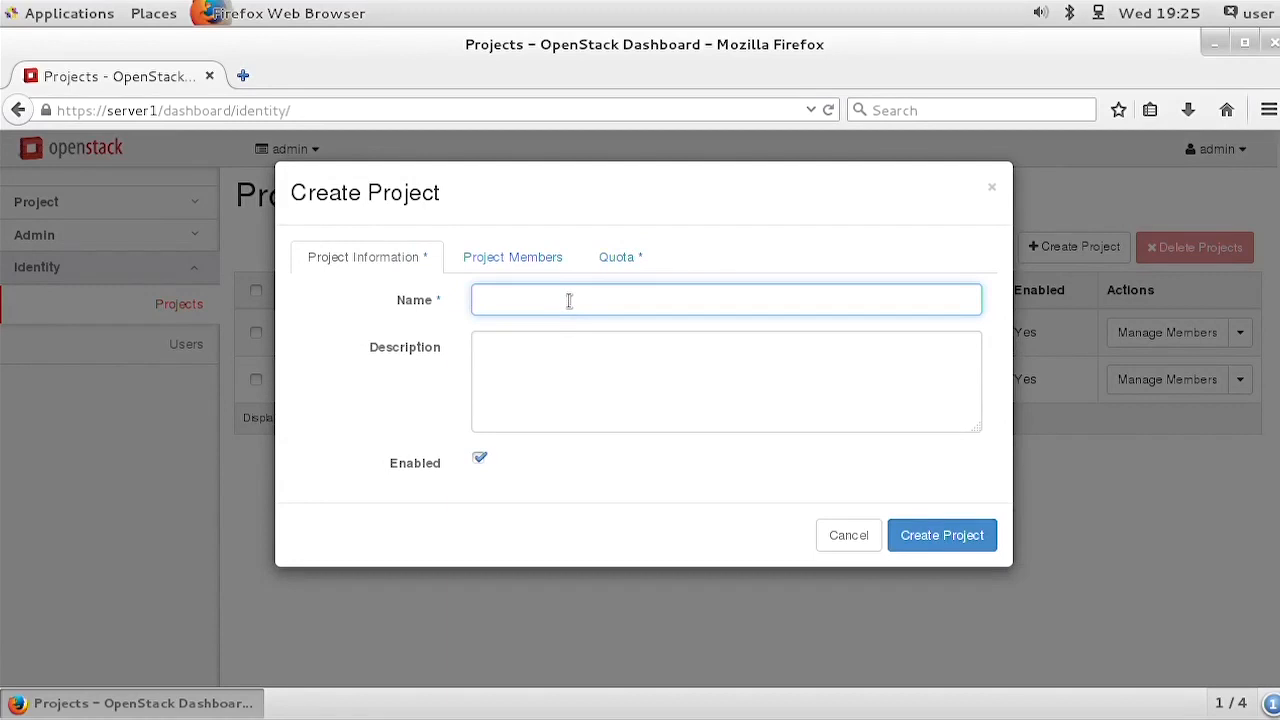
type("engineering")
left_click(514, 259)
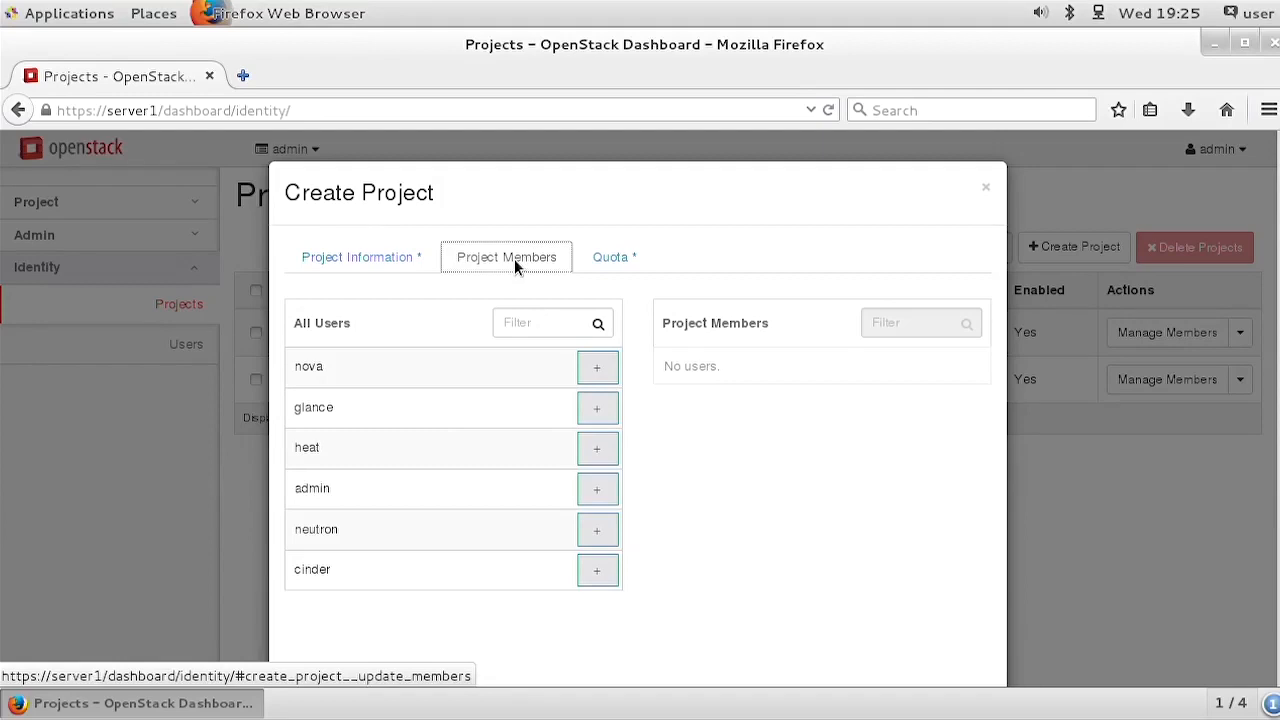
Step: Set the engineering project's quota to 4 VCPUs, 4 instances and 2048 MB of RAM
left_click(609, 258)
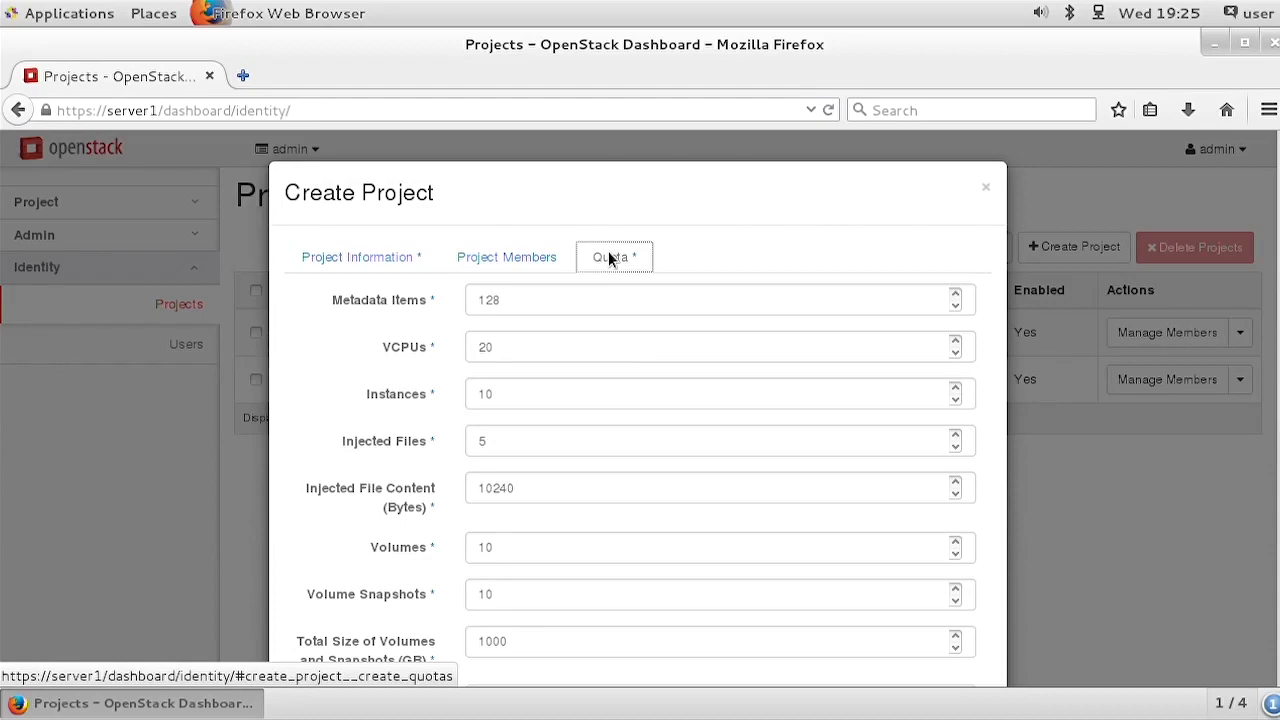
double_click(545, 343)
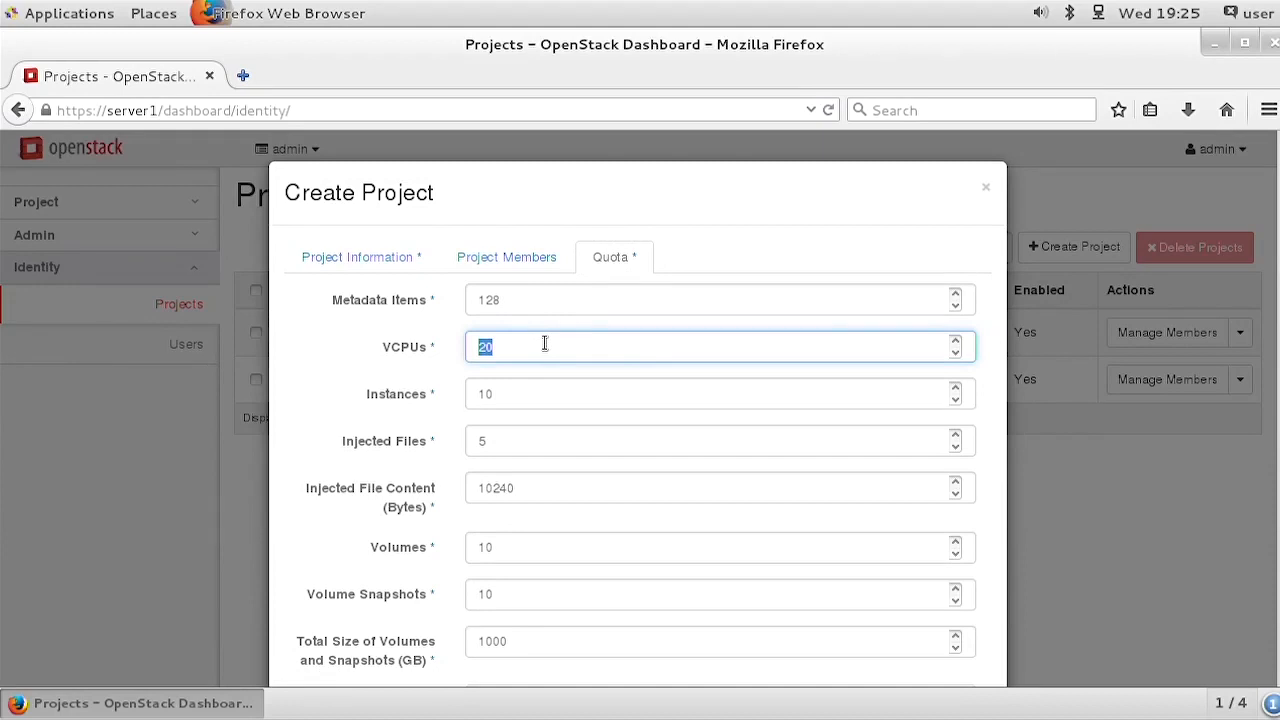
type("4")
double_click(516, 395)
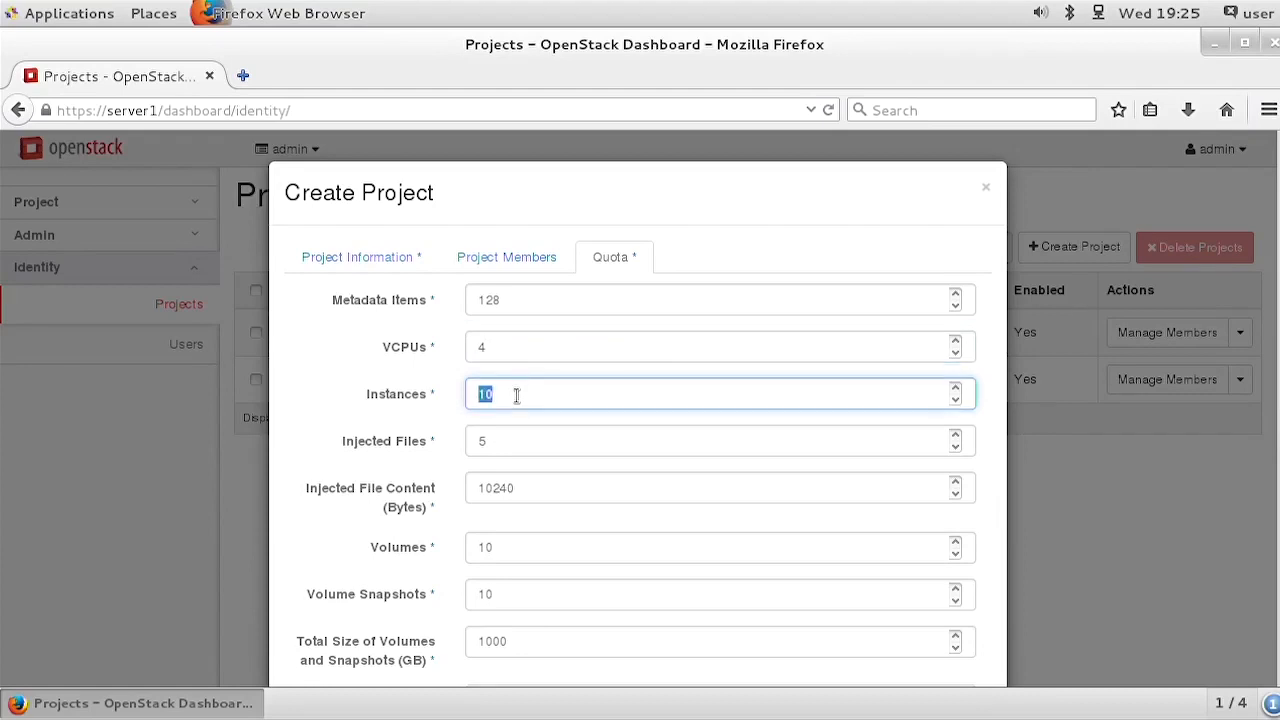
type("4")
scroll(570, 490, "down", 1)
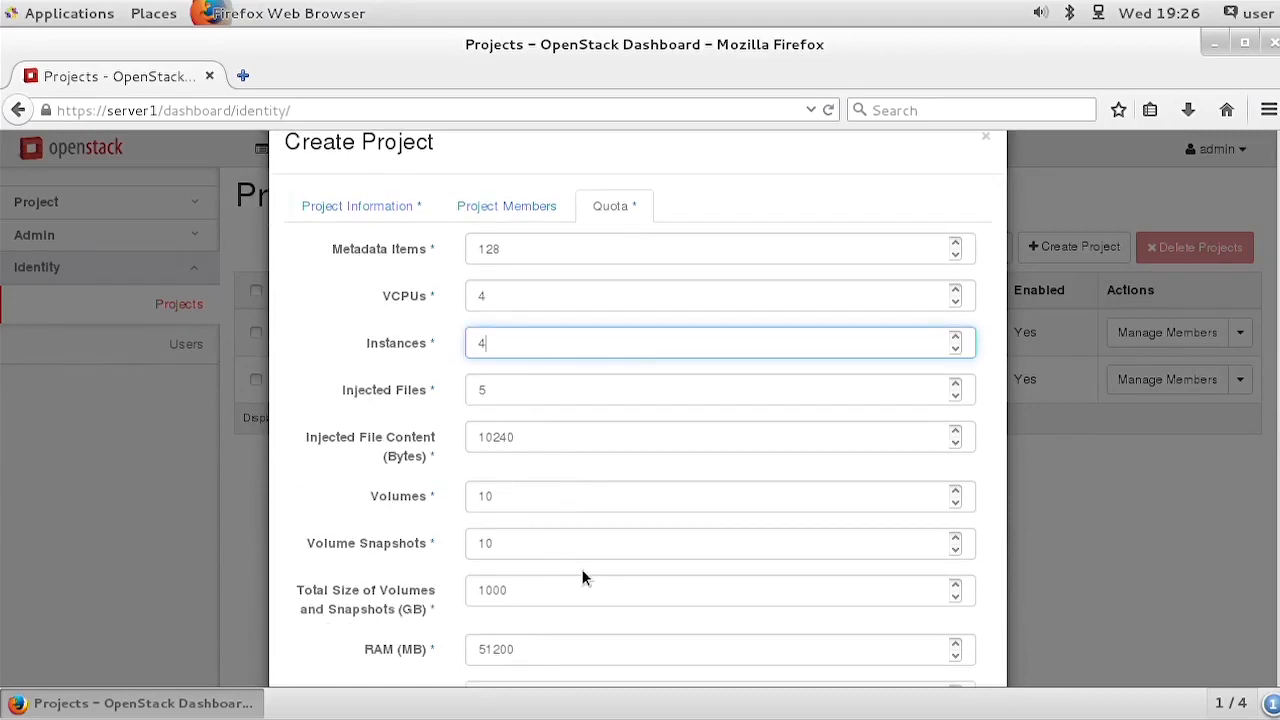
scroll(582, 569, "down", 2)
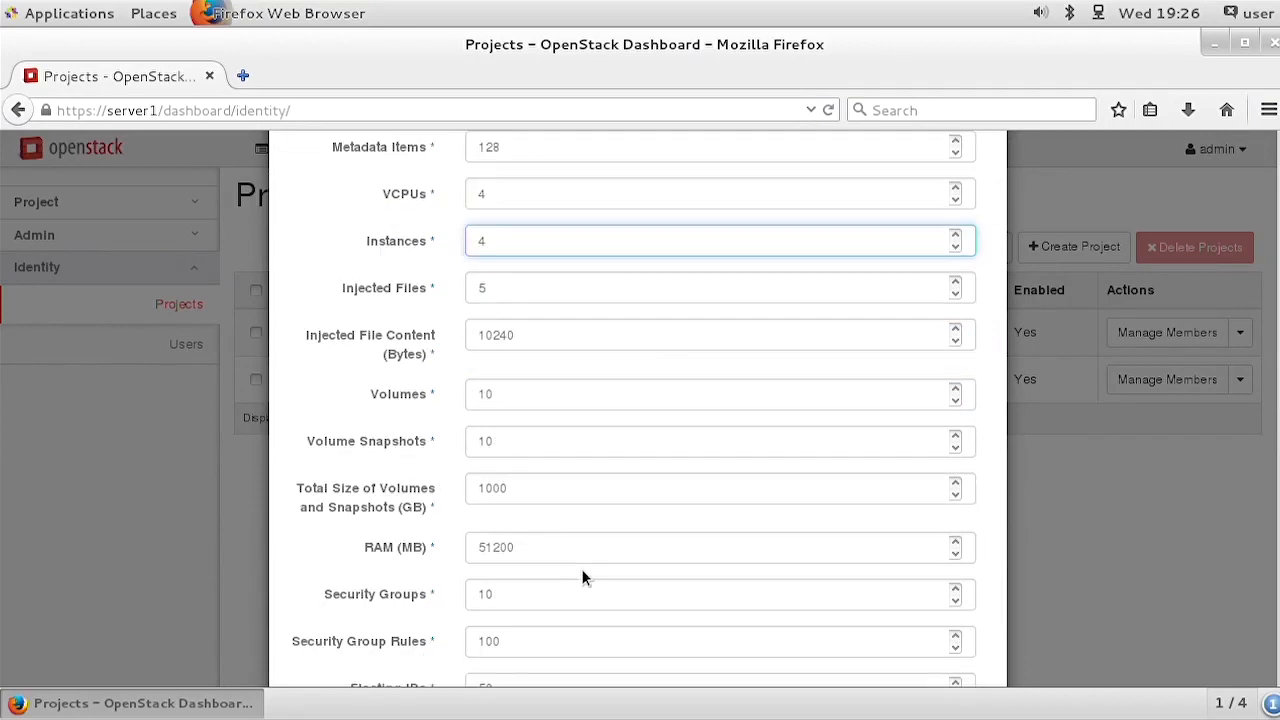
double_click(531, 546)
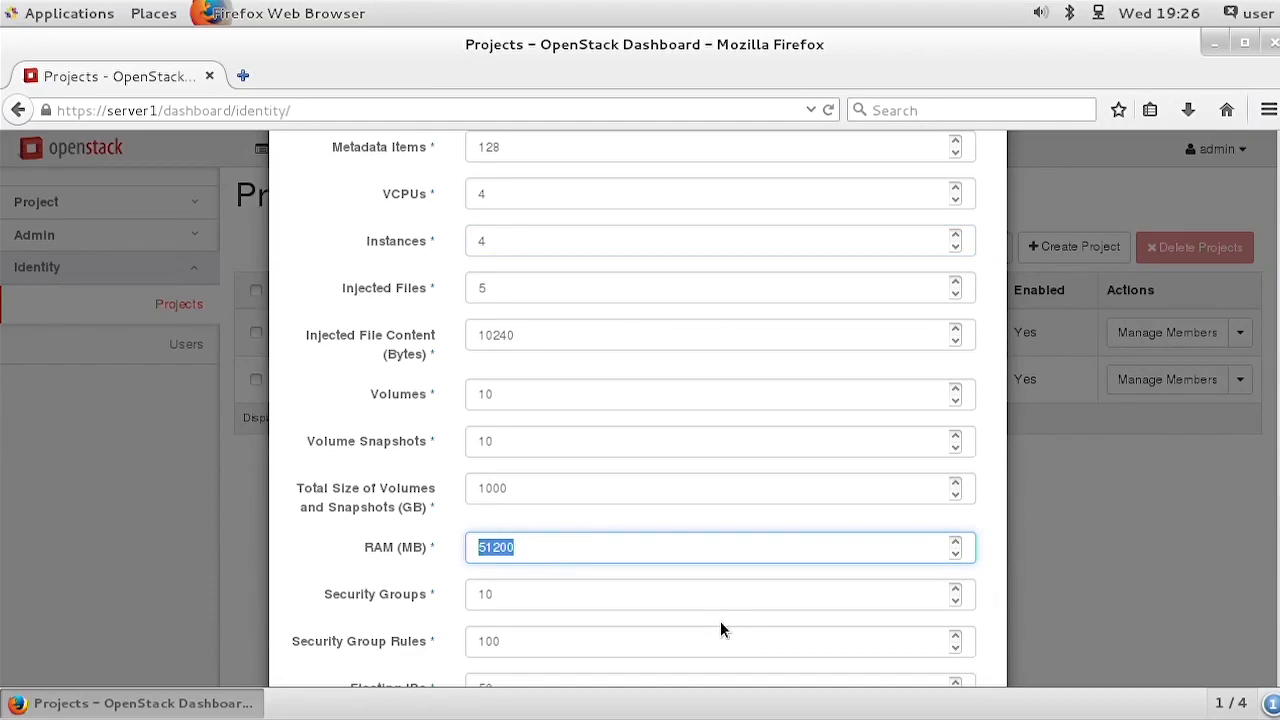
type("2048")
Step: Limit the project's quota to 5 floating IPs and 2 networks, and create the project
scroll(624, 595, "down", 3)
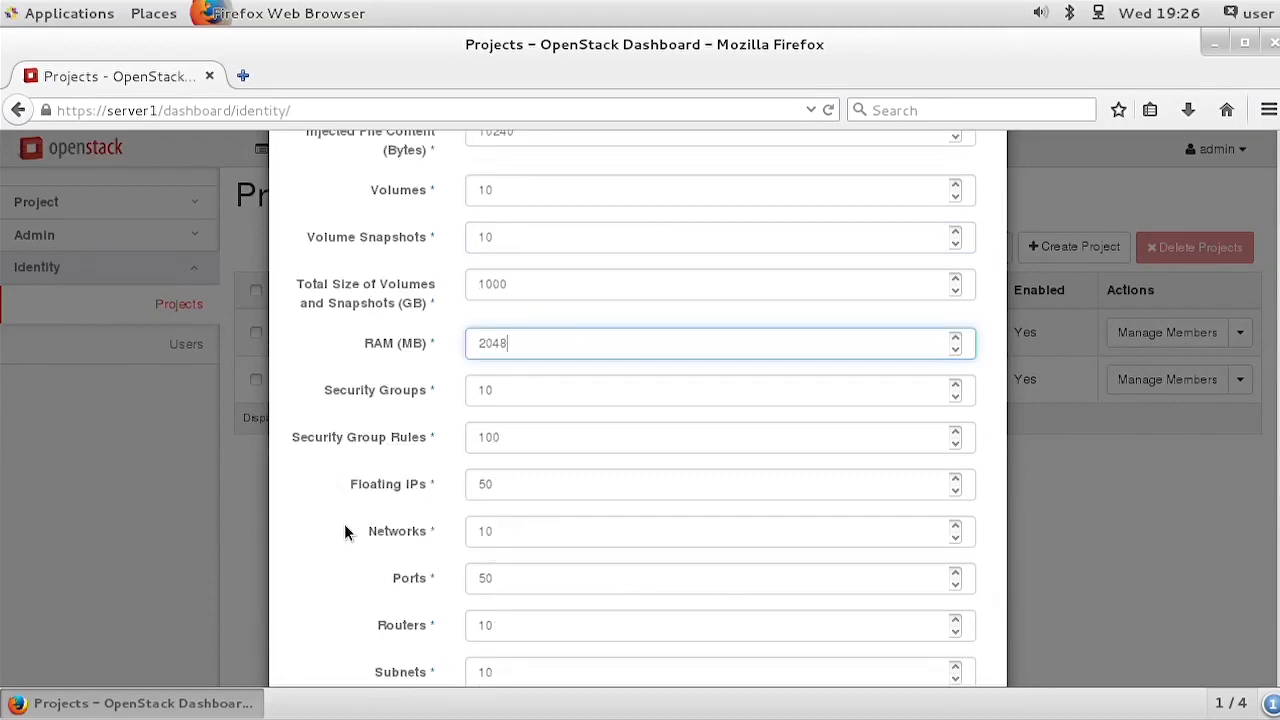
scroll(344, 531, "down", 2)
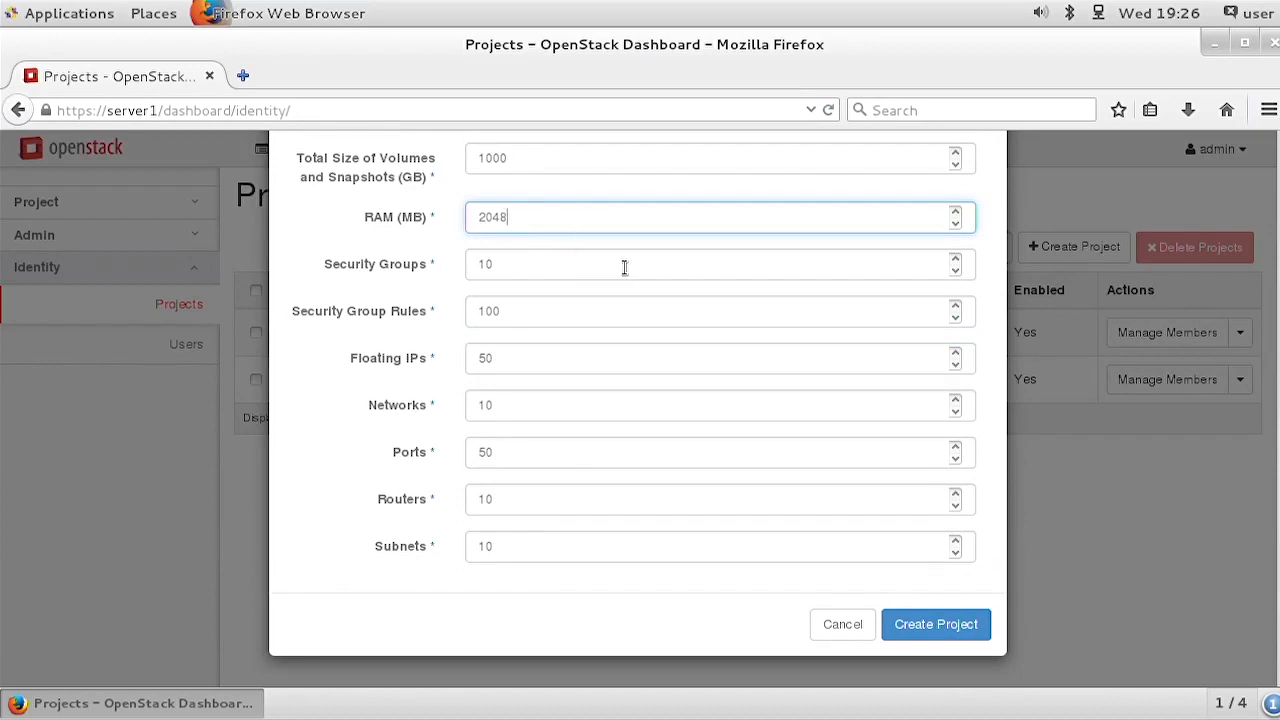
double_click(508, 361)
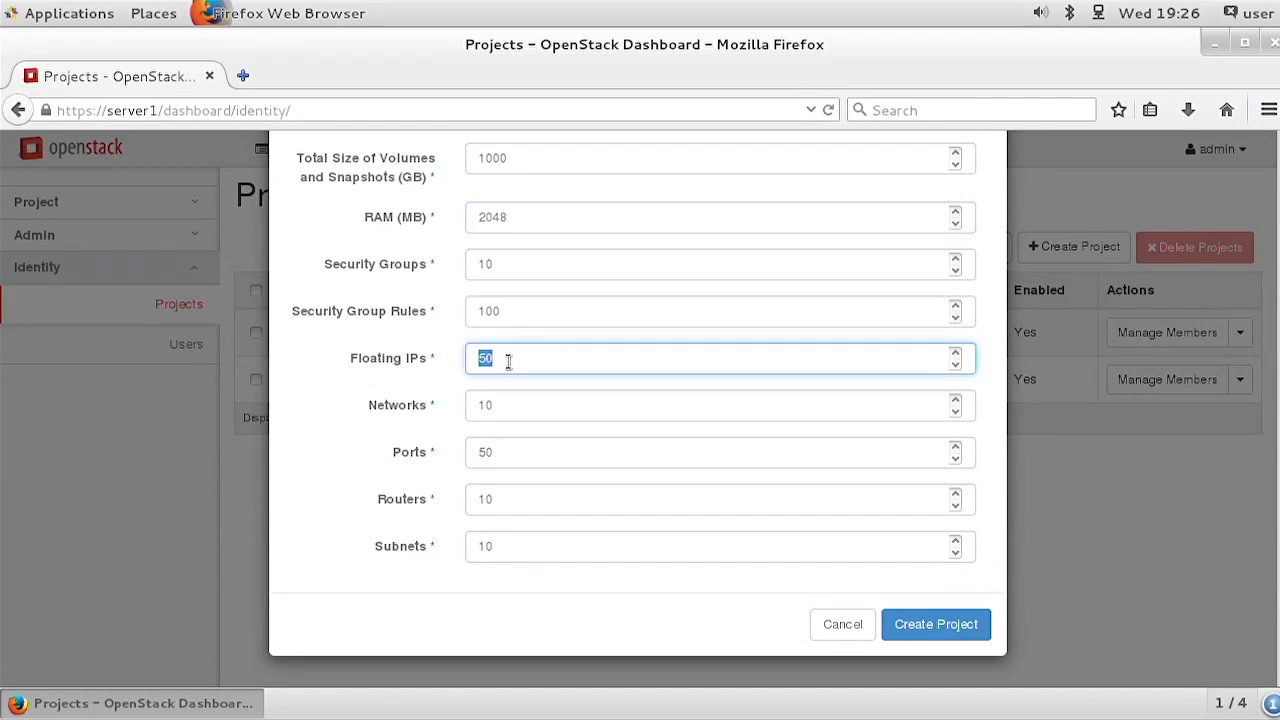
type("5")
double_click(519, 404)
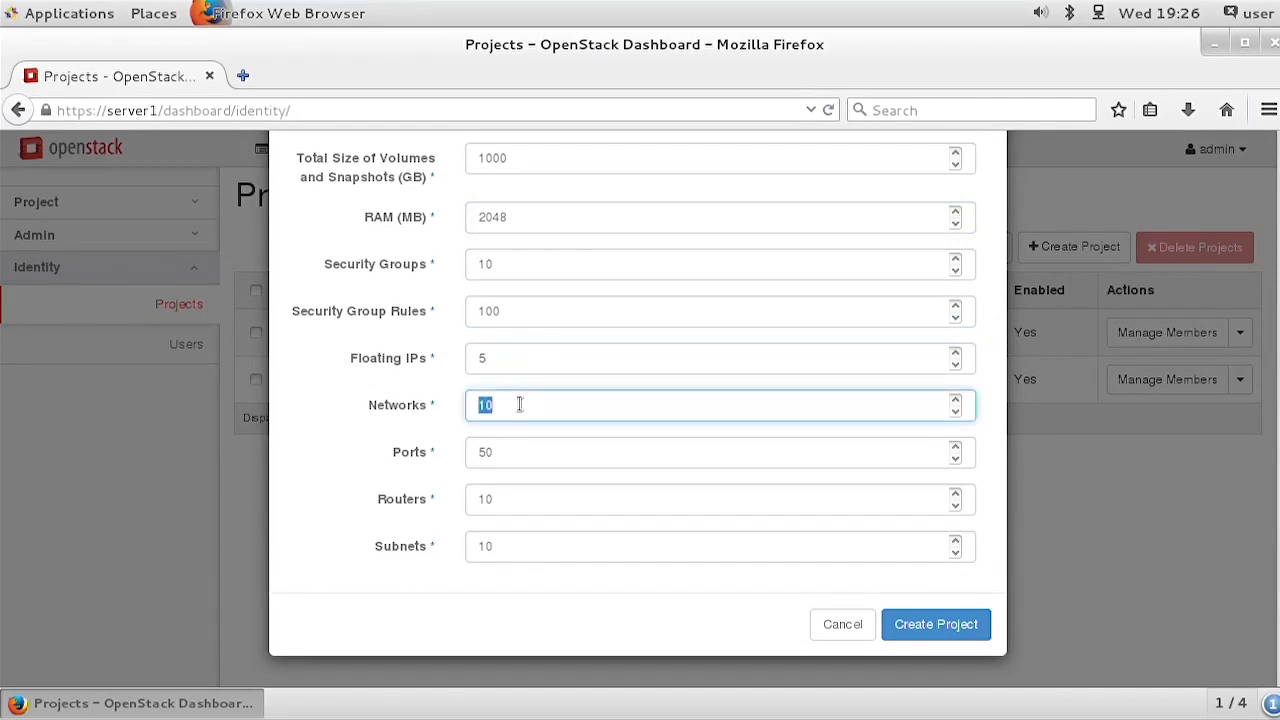
type("2")
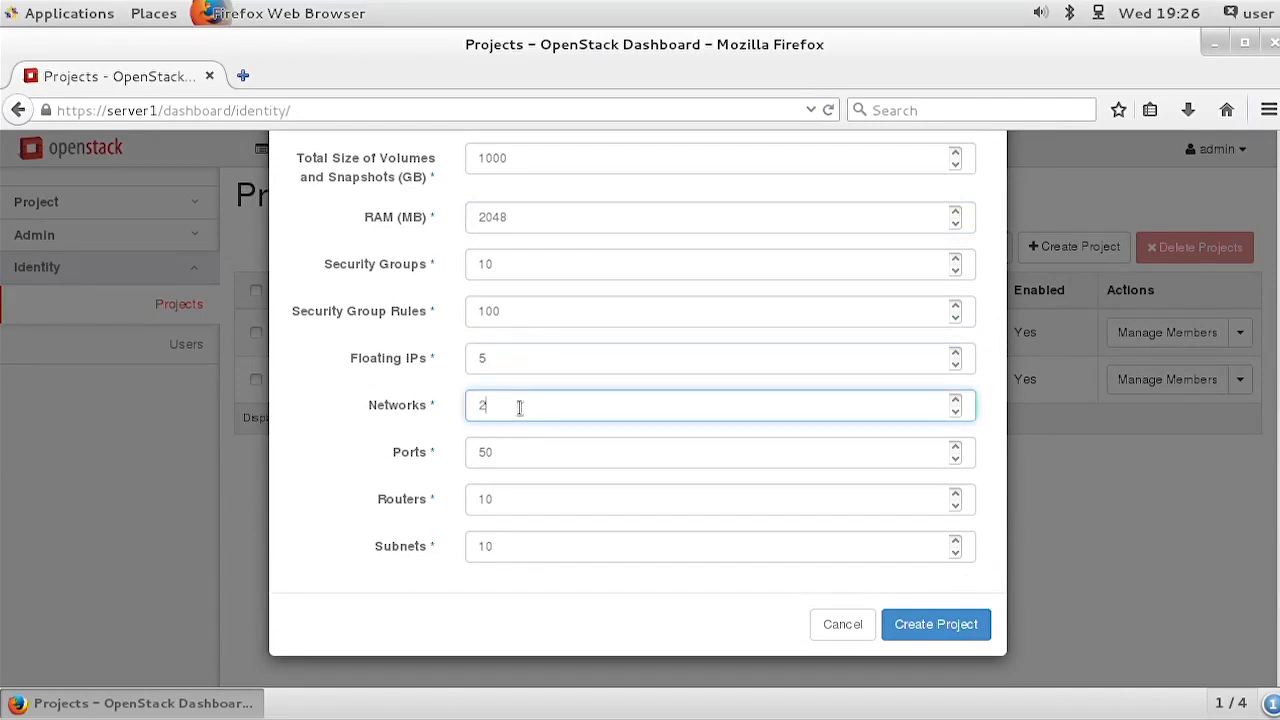
left_click(950, 624)
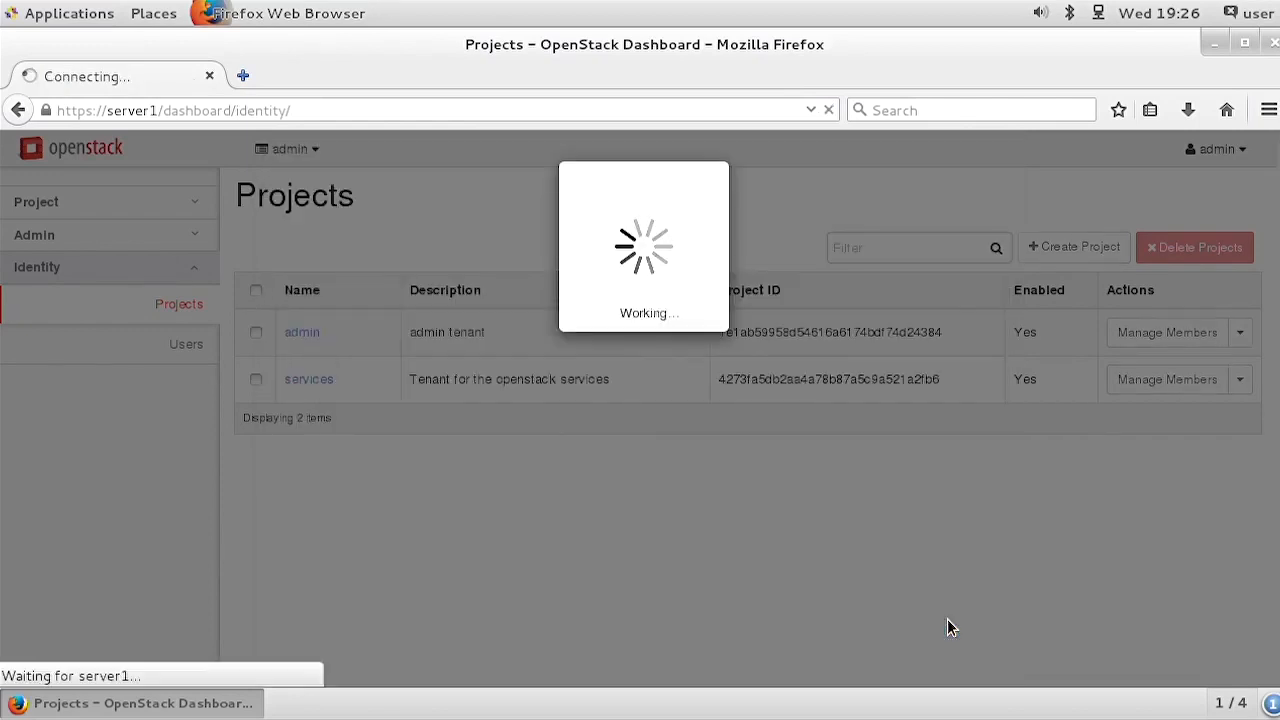